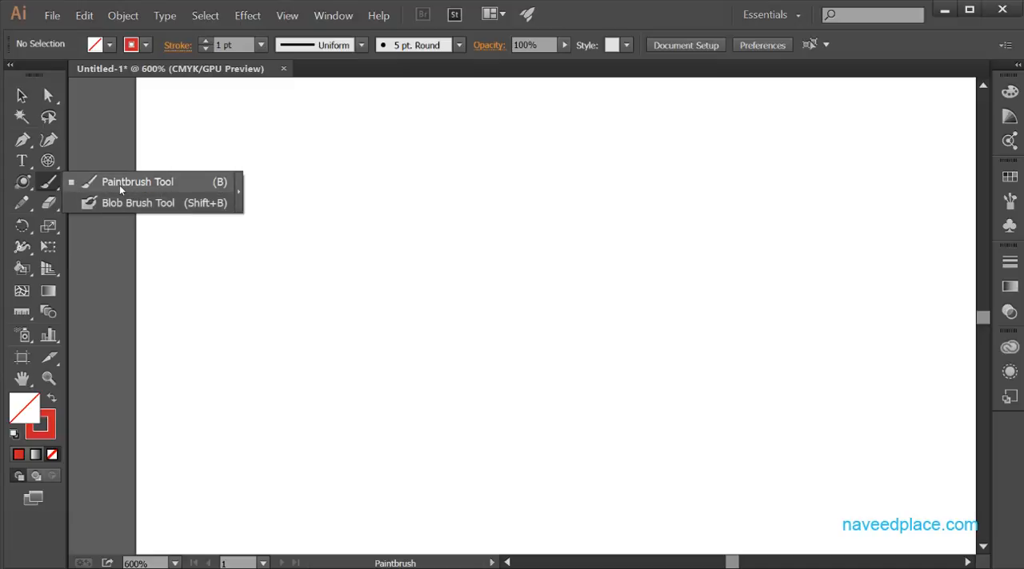
Paint a closed rough rectangle about 178 by 81 pt with the Paintbrush tool and select its path to show the anchor points.
click(87, 185)
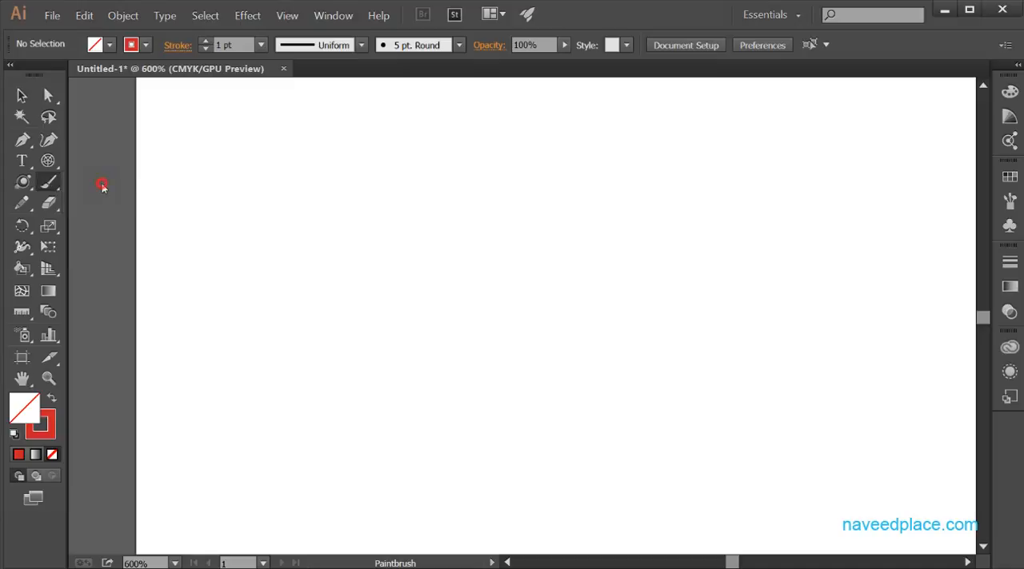
mouse_move(164, 221)
mouse_down()
mouse_move(461, 224)
mouse_move(757, 207)
mouse_move(786, 246)
mouse_move(796, 439)
mouse_move(357, 491)
mouse_move(287, 489)
mouse_move(206, 453)
mouse_move(169, 223)
mouse_up()
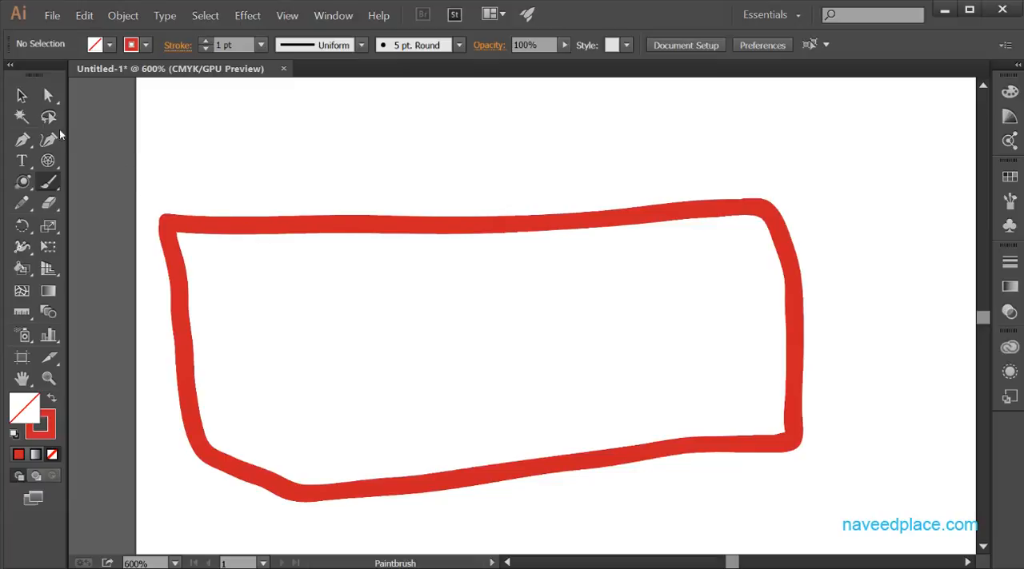
drag(44, 95, 88, 95)
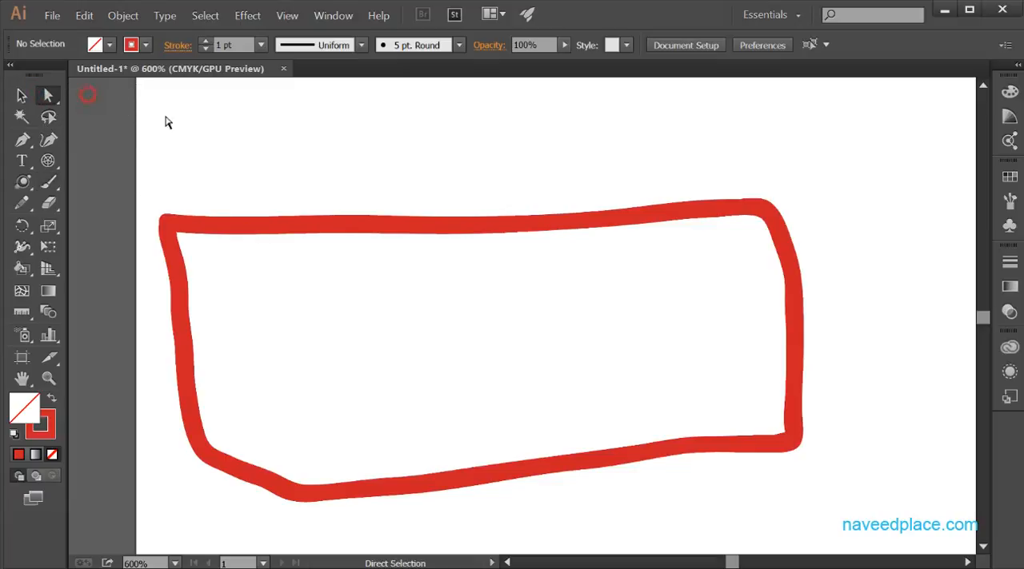
click(278, 228)
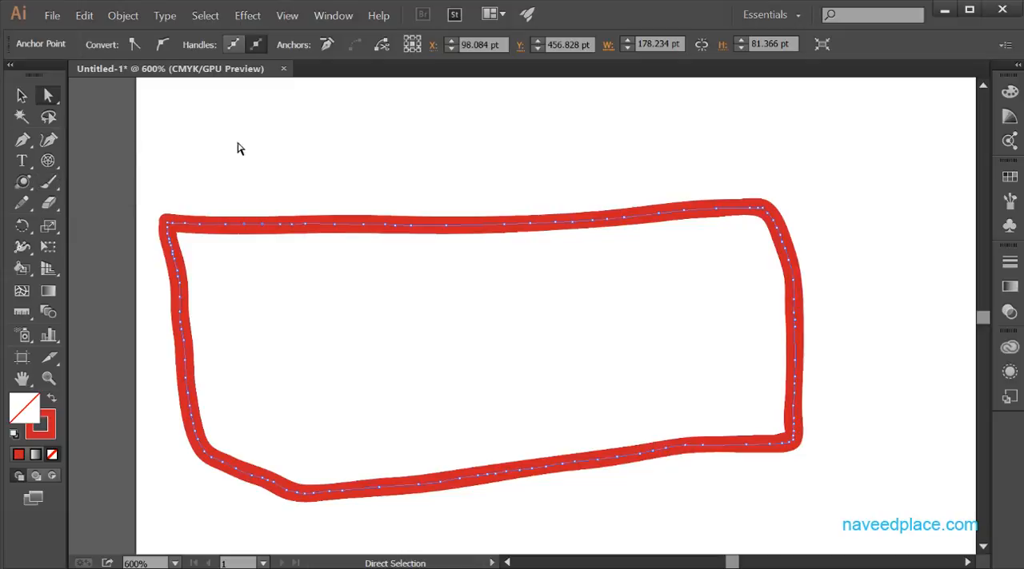
Hand-letter a six-letter first name in capitals above the rectangle with red Paintbrush strokes.
click(46, 183)
click(88, 179)
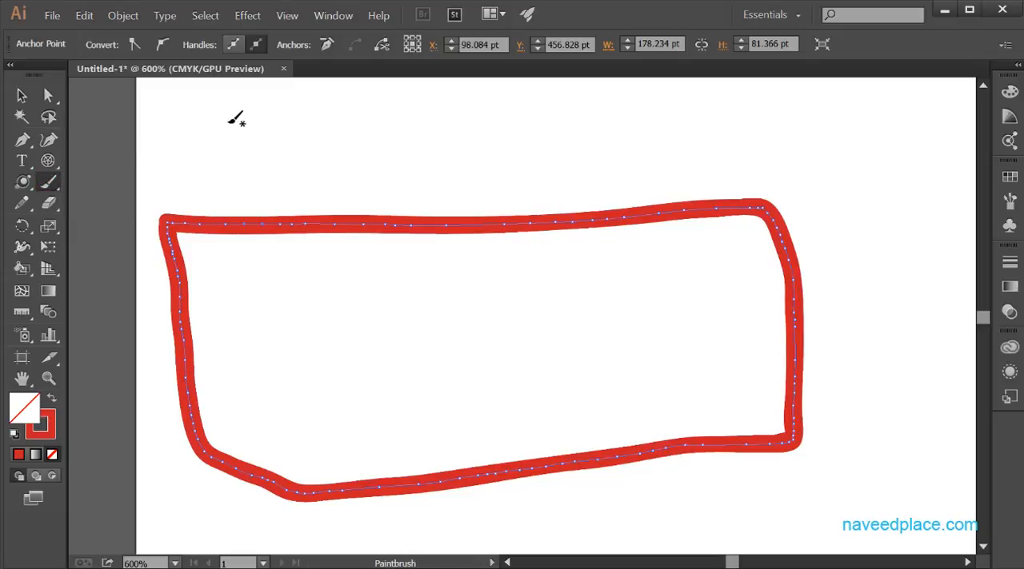
drag(229, 116, 214, 190)
mouse_move(229, 112)
mouse_down()
mouse_move(297, 187)
mouse_move(313, 121)
mouse_move(331, 104)
mouse_up()
mouse_move(326, 192)
mouse_down()
mouse_move(354, 110)
mouse_move(395, 189)
mouse_up()
drag(342, 160, 377, 164)
mouse_move(403, 121)
mouse_down()
mouse_move(422, 189)
mouse_move(473, 107)
mouse_move(499, 184)
mouse_up()
drag(503, 116, 549, 104)
drag(506, 152, 558, 152)
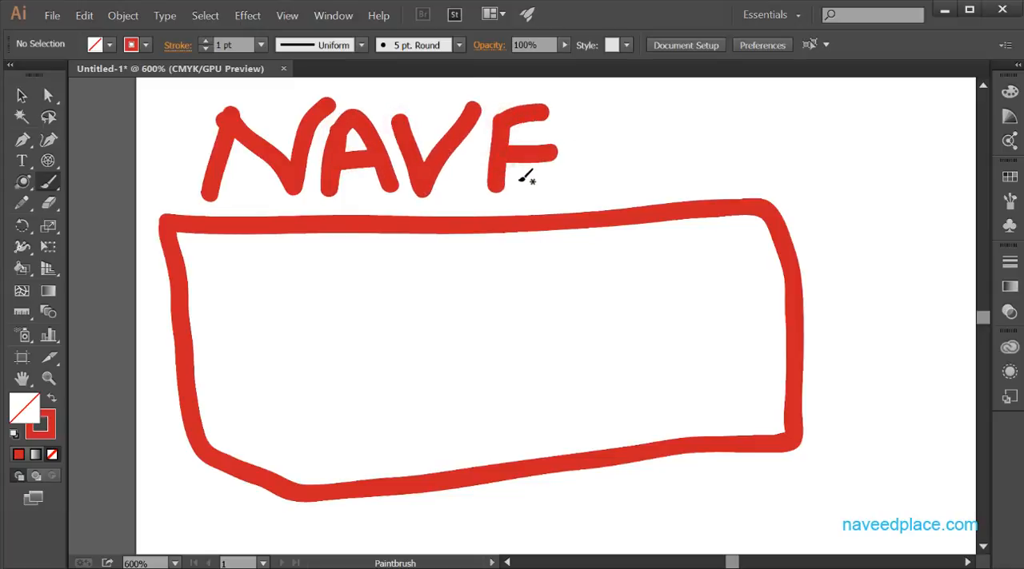
drag(502, 182, 558, 190)
drag(596, 102, 599, 186)
drag(585, 106, 646, 99)
drag(603, 137, 640, 147)
drag(592, 188, 664, 182)
mouse_move(680, 103)
mouse_down()
mouse_move(685, 166)
mouse_move(688, 115)
mouse_move(743, 128)
mouse_move(738, 166)
mouse_move(691, 169)
mouse_up()
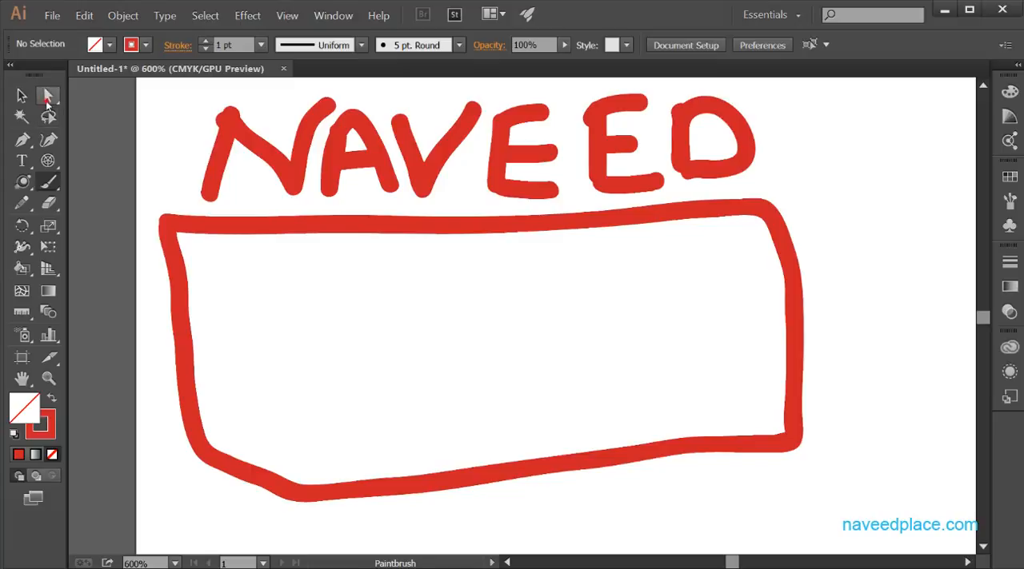
Examine the anchor points of the first two painted letters using the Direct Selection tool.
drag(48, 95, 94, 96)
click(226, 162)
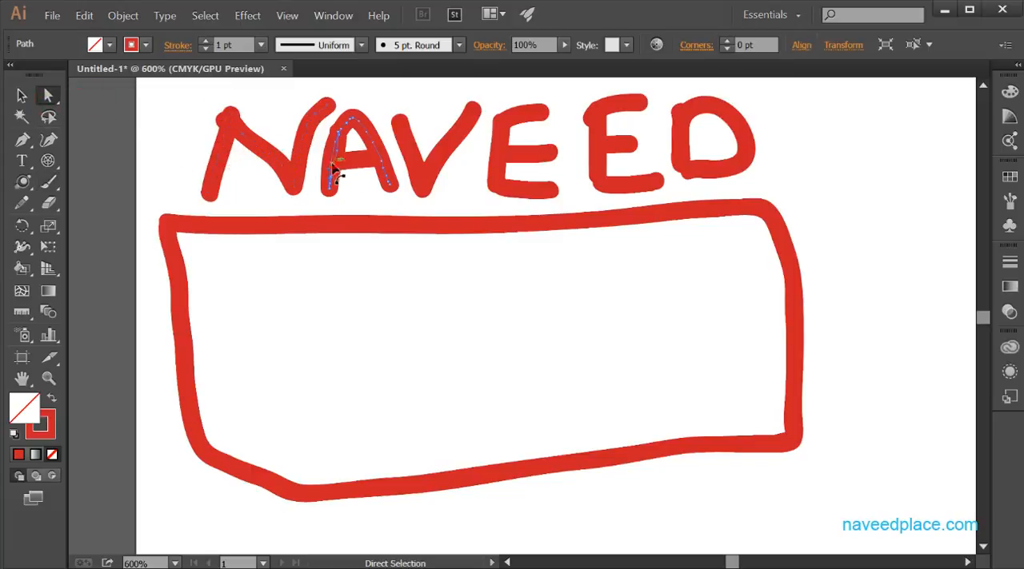
click(331, 171)
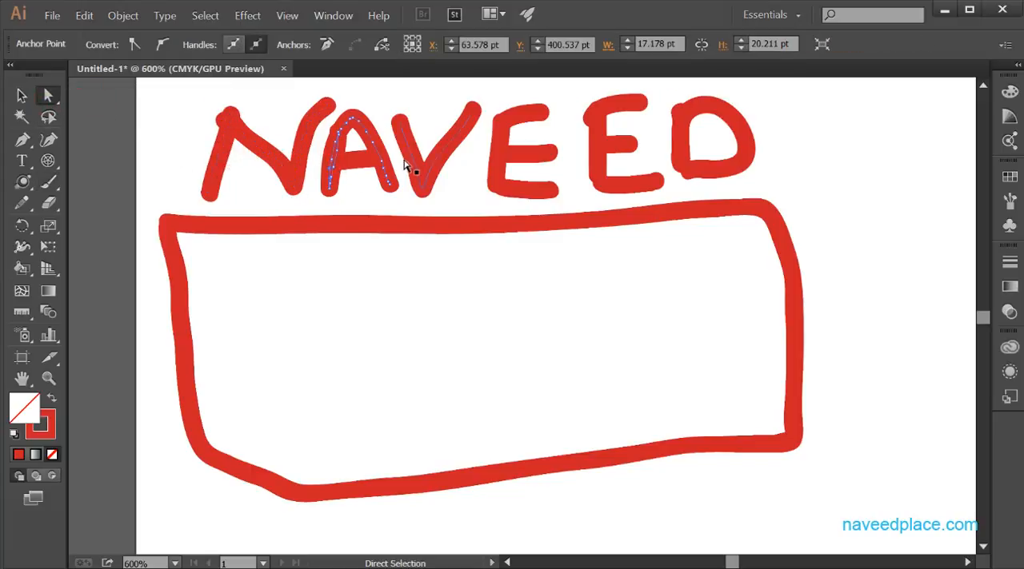
Review the Paintbrush Tool Options, including the Fidelity setting, and leave them without applying changes.
click(45, 189)
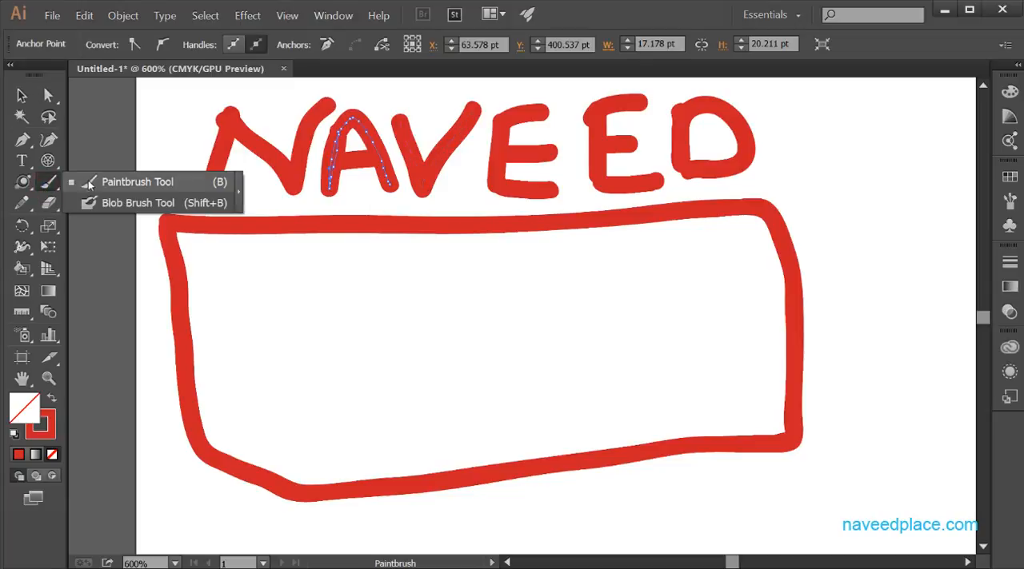
double_click(46, 186)
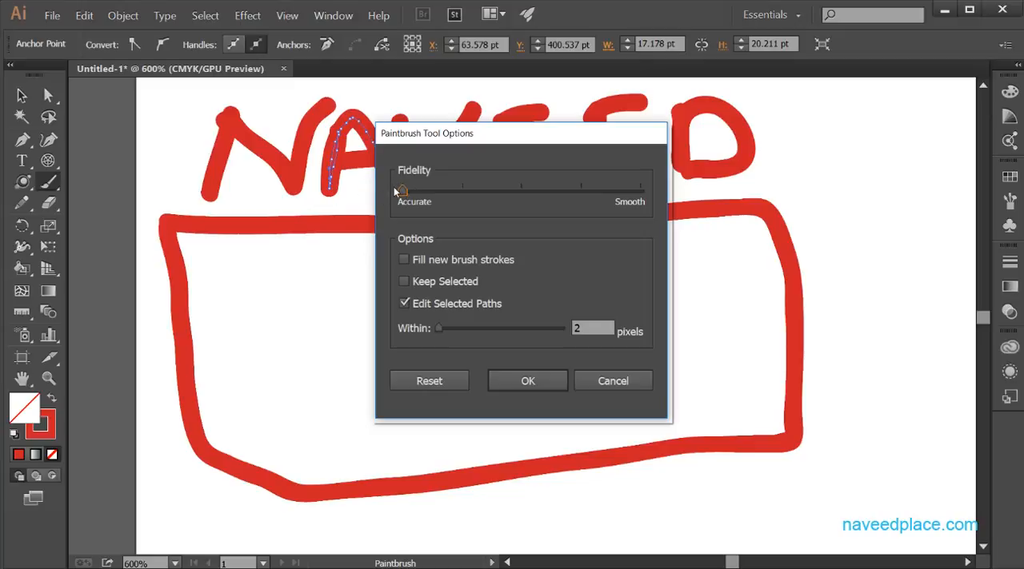
click(600, 382)
Select all the artwork on the artboard and delete it.
click(600, 382)
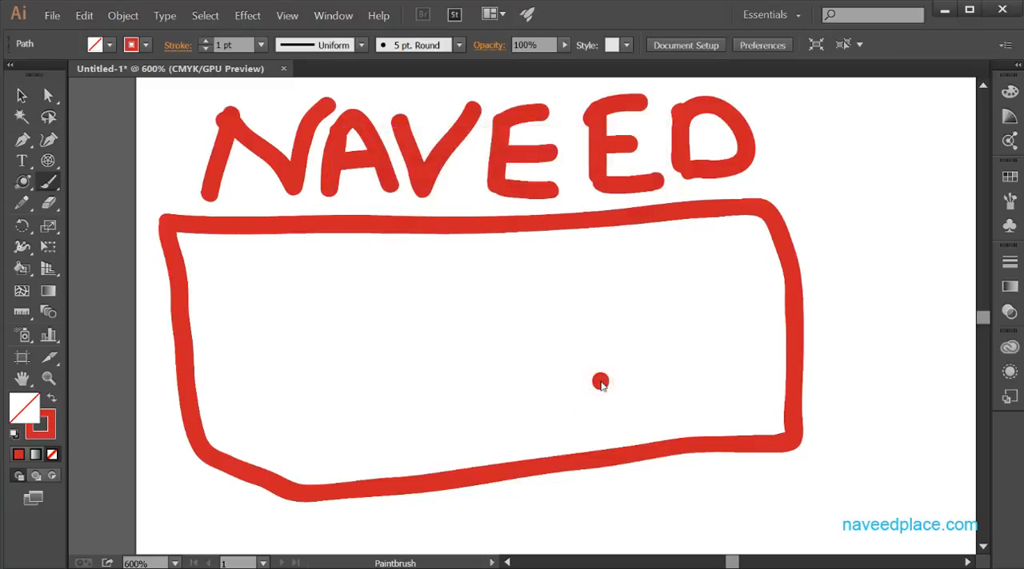
key(ctrl+a)
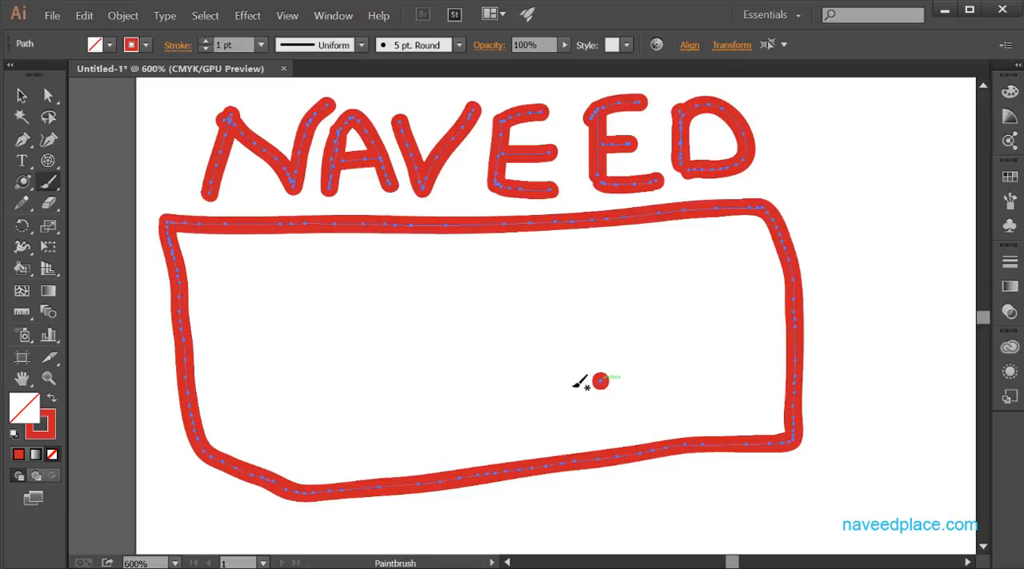
key(Delete)
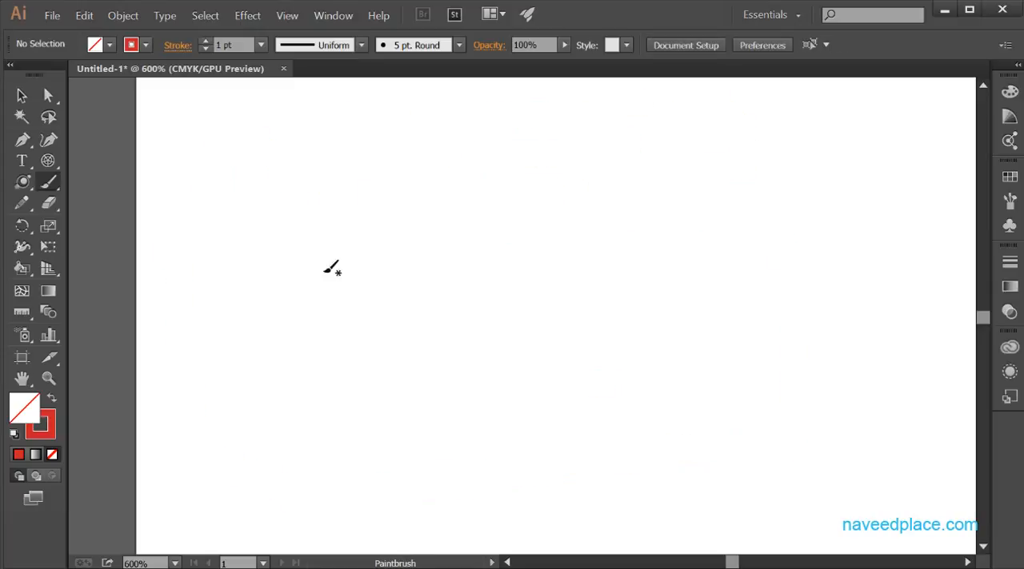
Confirm the Paintbrush options with Fidelity at Accurate and paint a horizontal stroke about 153 pt long across the artboard.
double_click(45, 186)
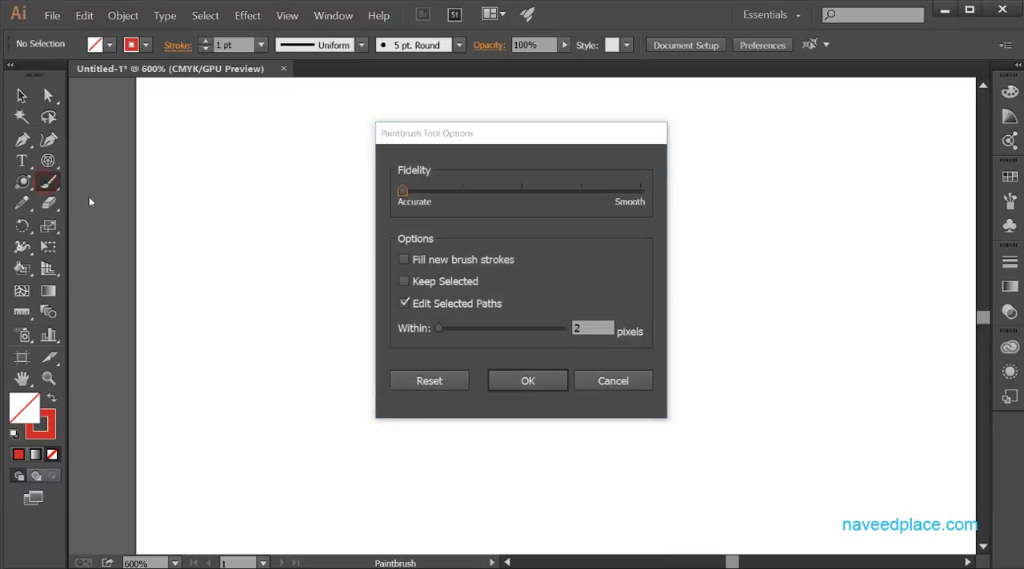
click(524, 380)
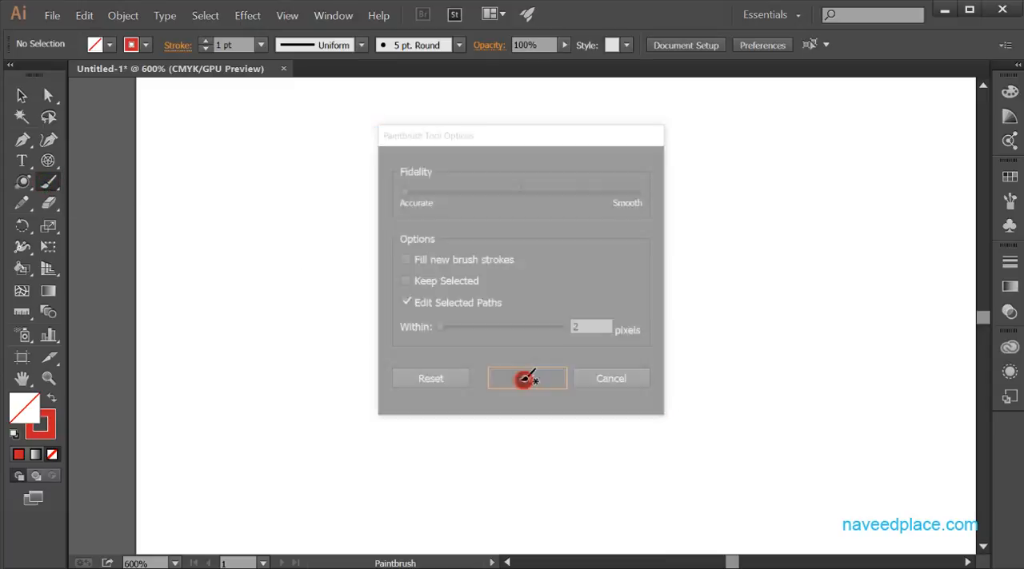
drag(192, 277, 735, 277)
Select the horizontal stroke's path and examine the anchor points near its starting end at 1600% magnification.
click(48, 96)
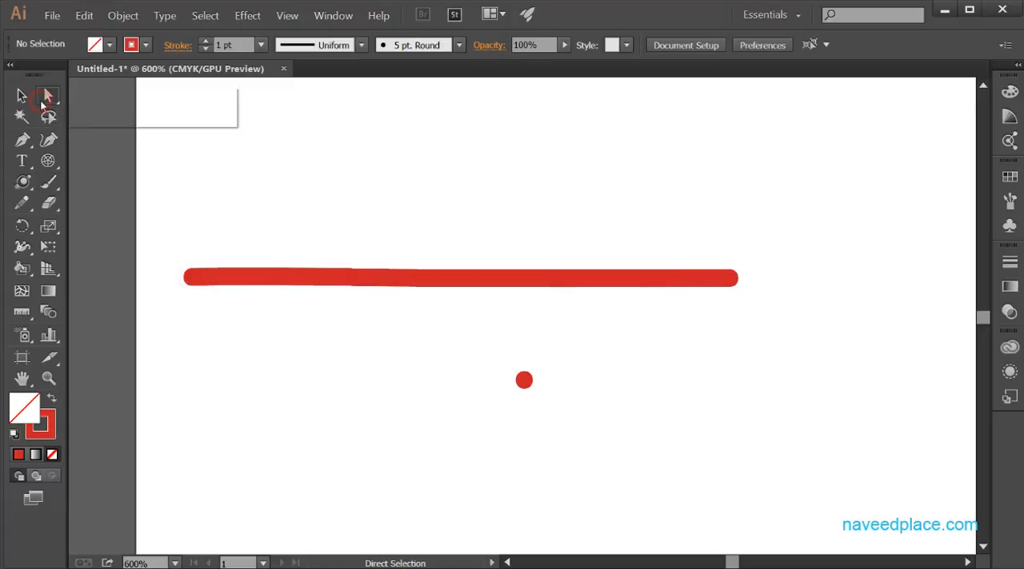
click(247, 279)
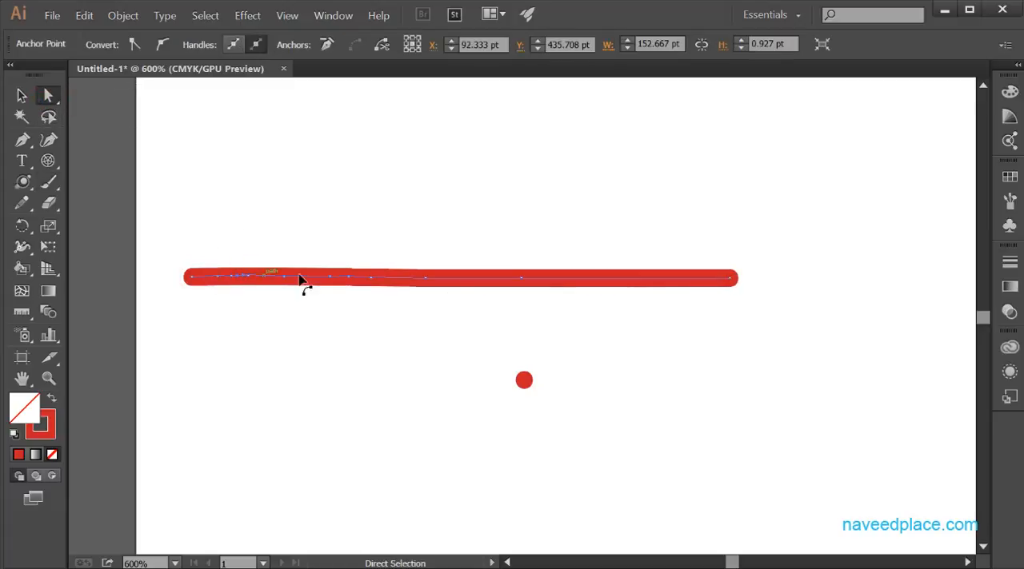
click(48, 378)
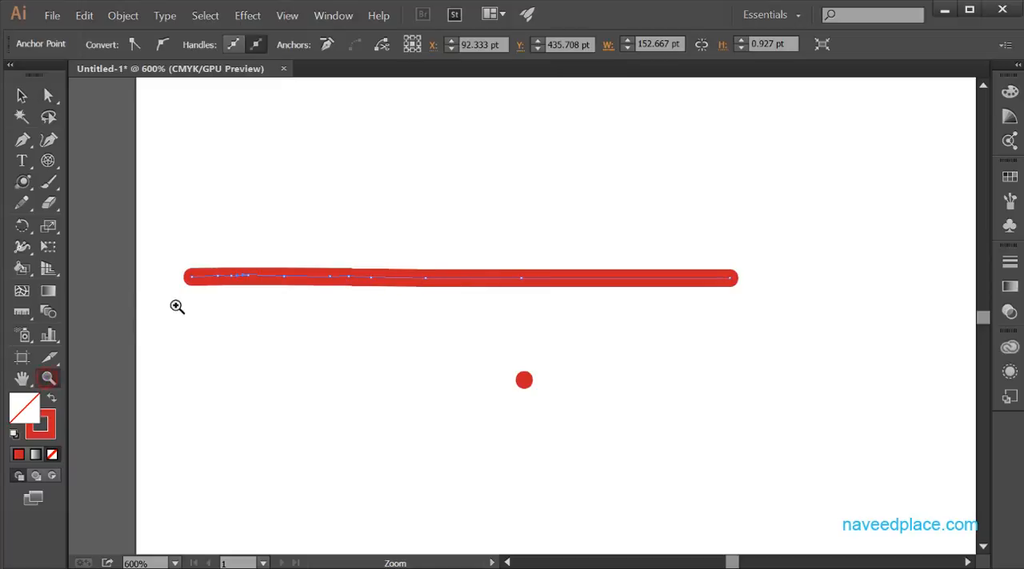
drag(177, 232, 229, 468)
drag(244, 288, 254, 487)
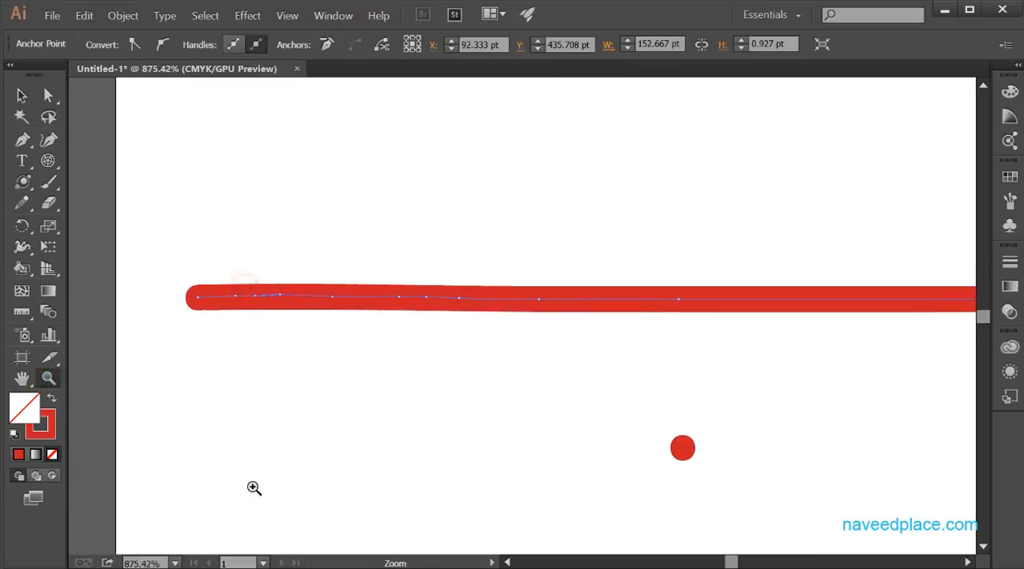
drag(311, 284, 277, 512)
click(277, 513)
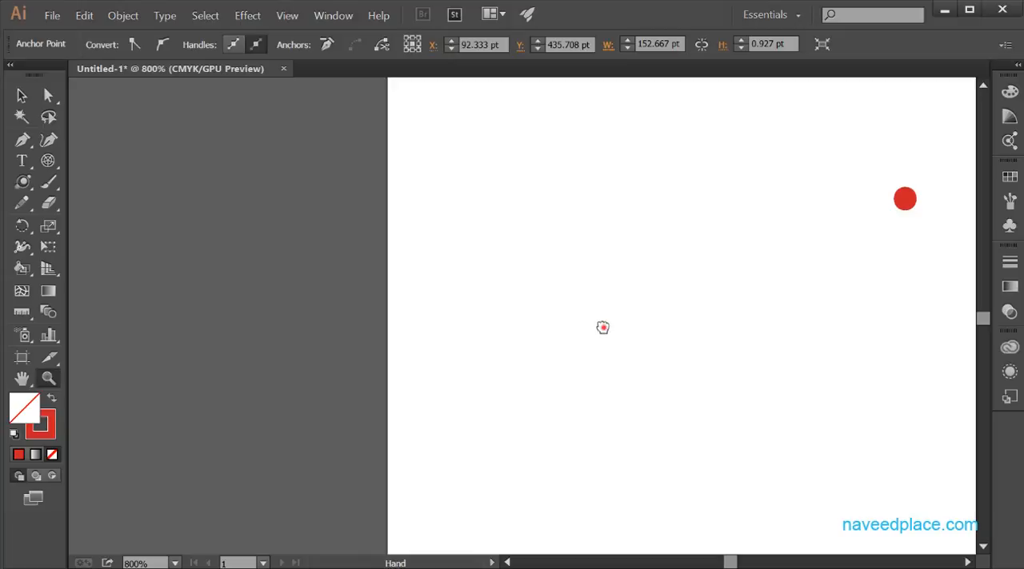
drag(600, 324, 299, 343)
click(423, 152)
click(429, 252)
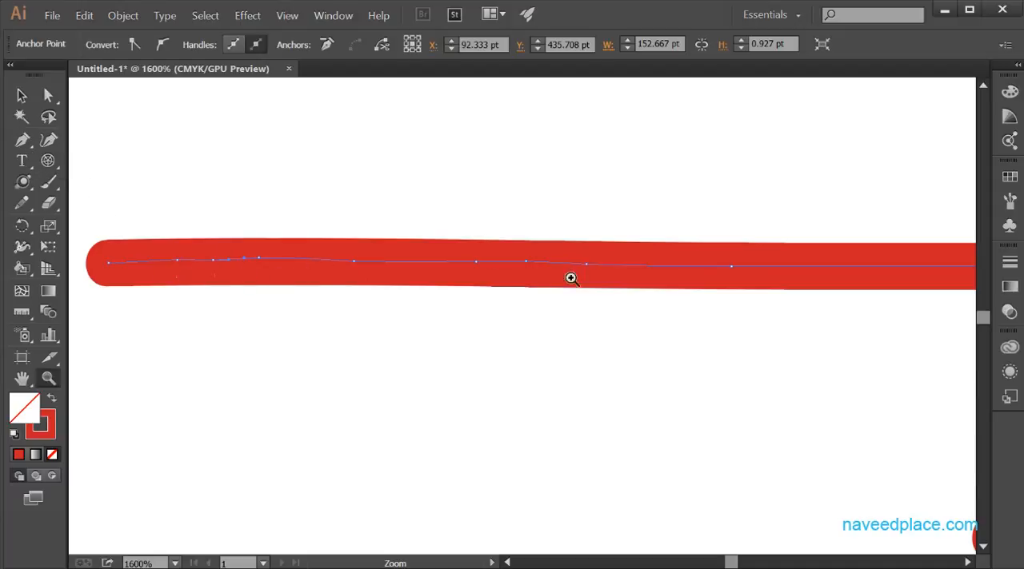
Set the Paintbrush Fidelity to Smooth and paint a second horizontal stroke about 70 pt long below the first.
click(46, 184)
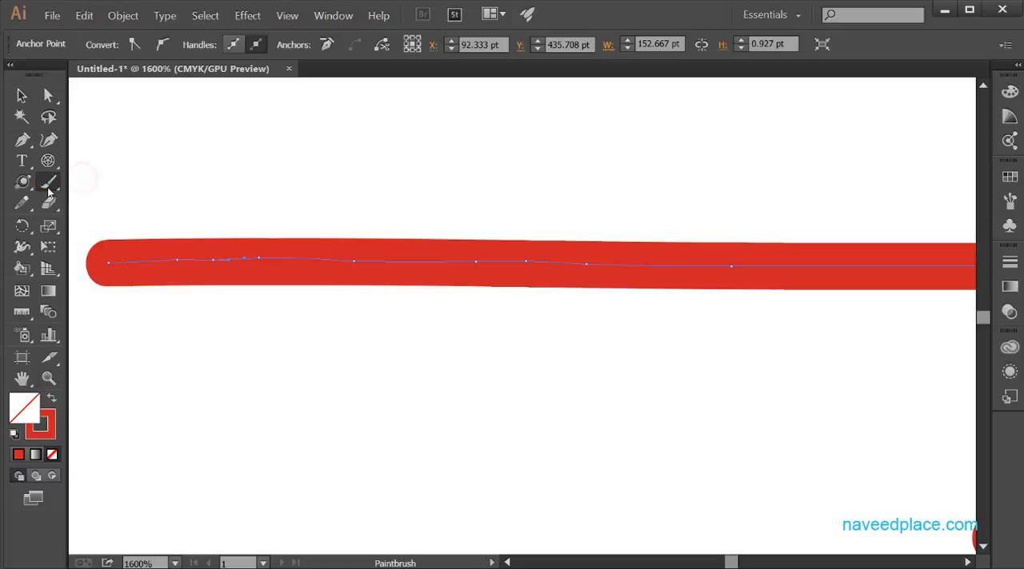
double_click(53, 184)
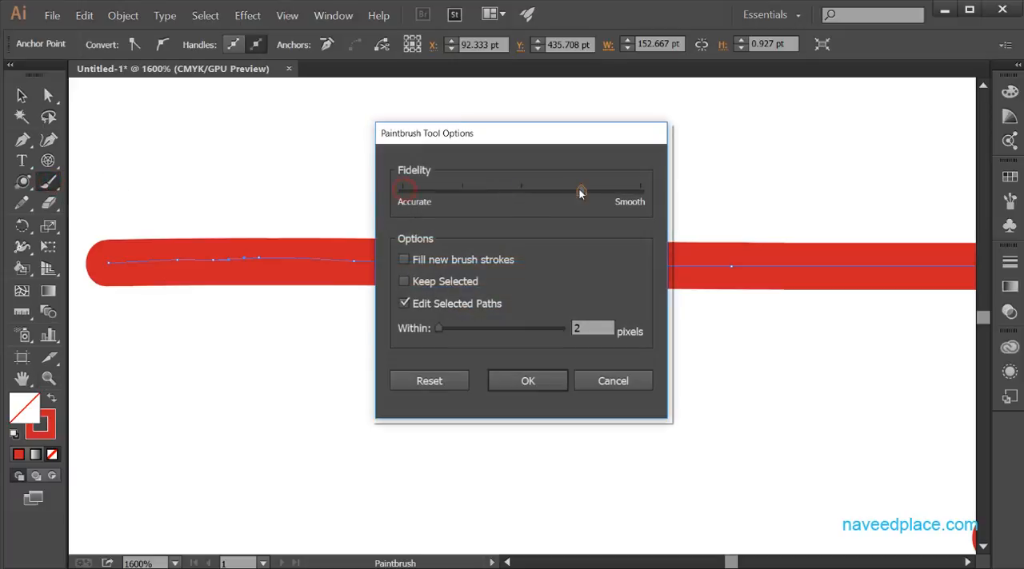
click(524, 382)
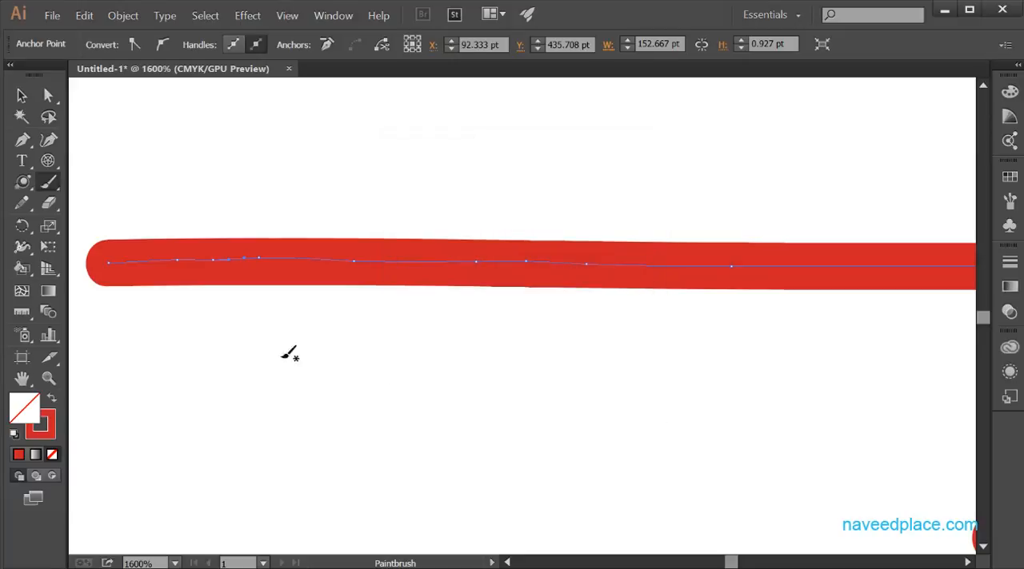
drag(153, 352, 675, 351)
drag(755, 346, 832, 349)
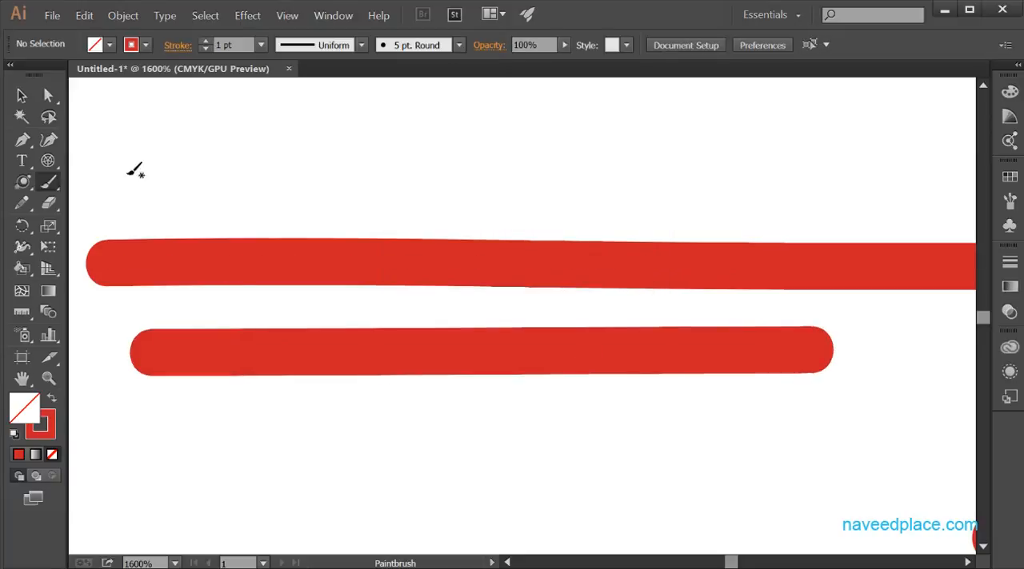
Compare the anchor points of the Smooth stroke with those of the Accurate stroke using the Direct Selection tool.
click(49, 96)
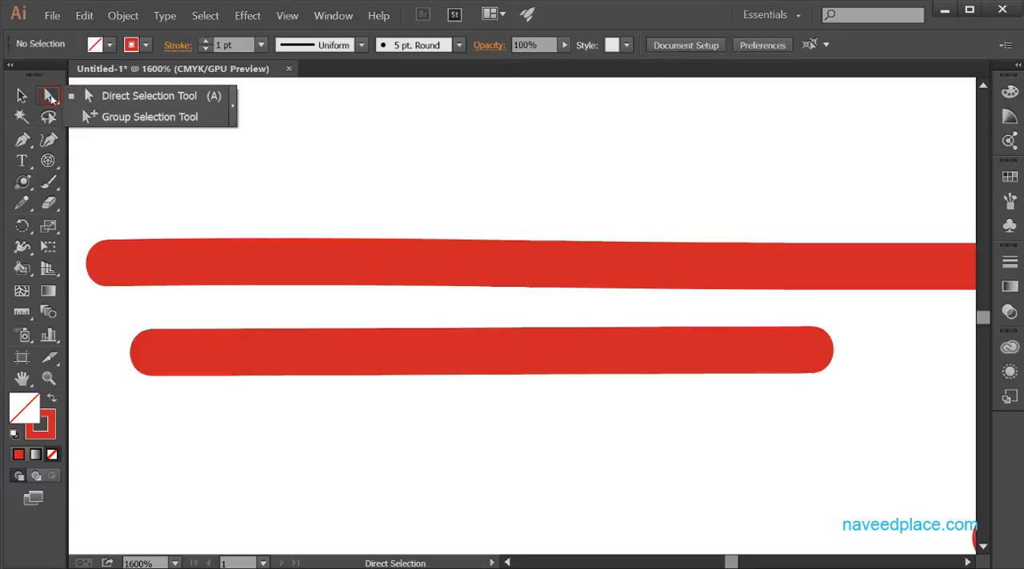
click(224, 359)
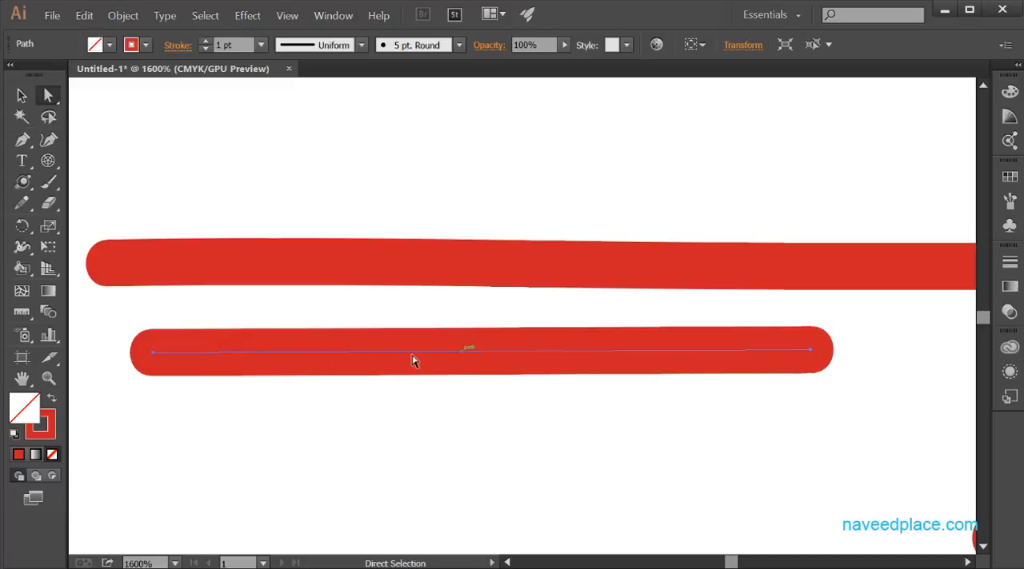
click(281, 260)
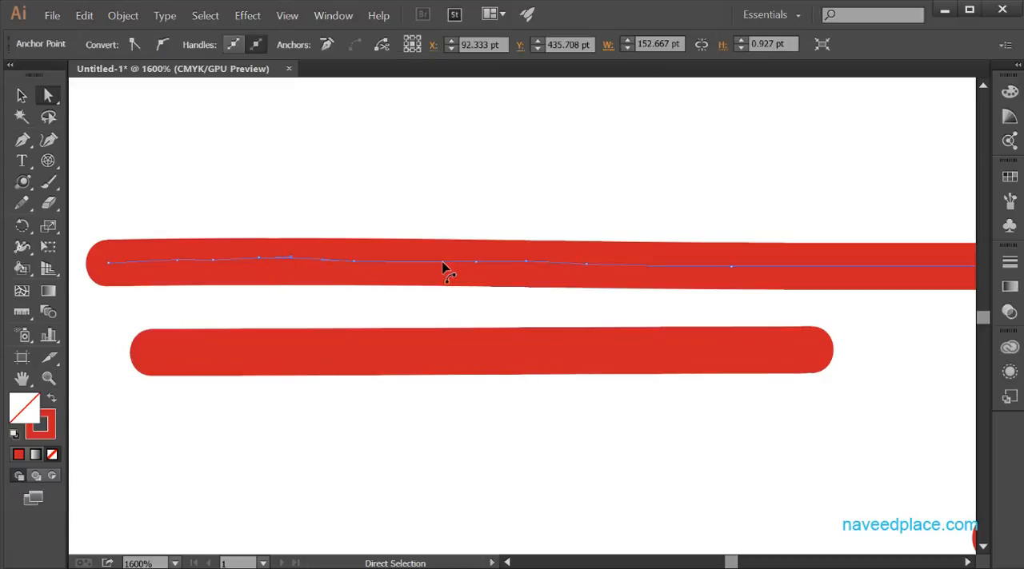
click(286, 360)
click(276, 362)
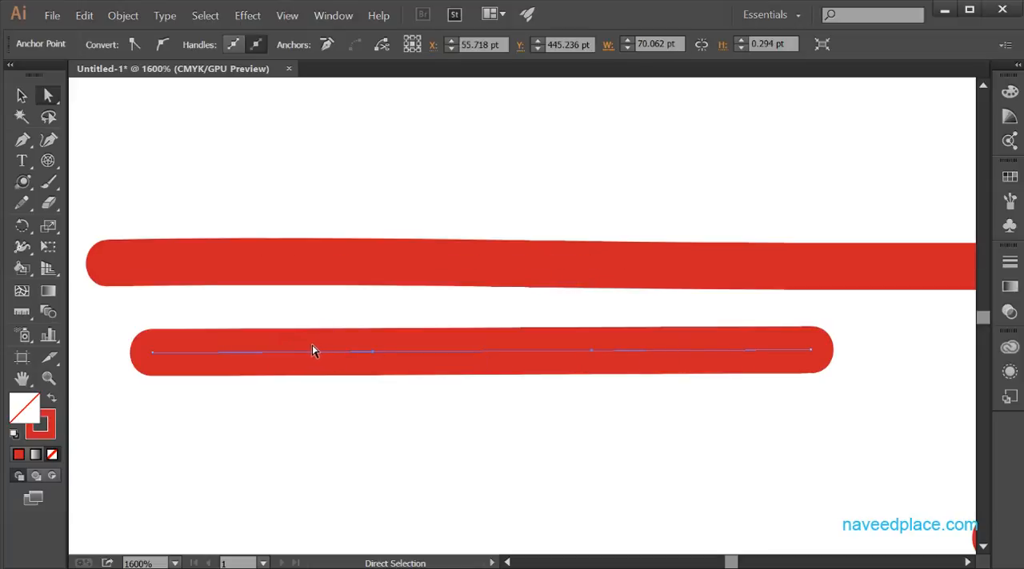
Enable Keep Selected and Fill new brush strokes in the Paintbrush Tool Options.
click(57, 184)
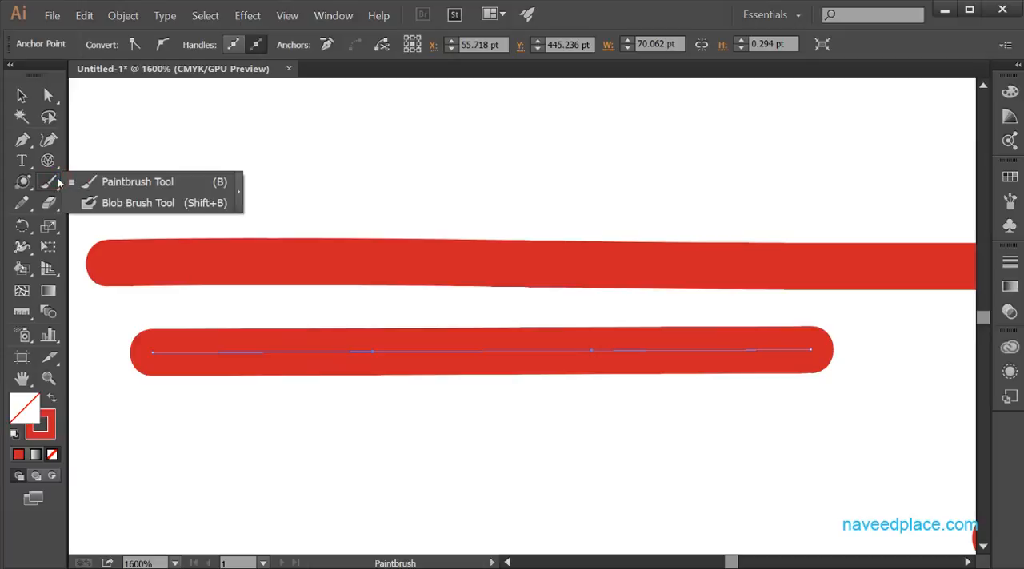
double_click(49, 183)
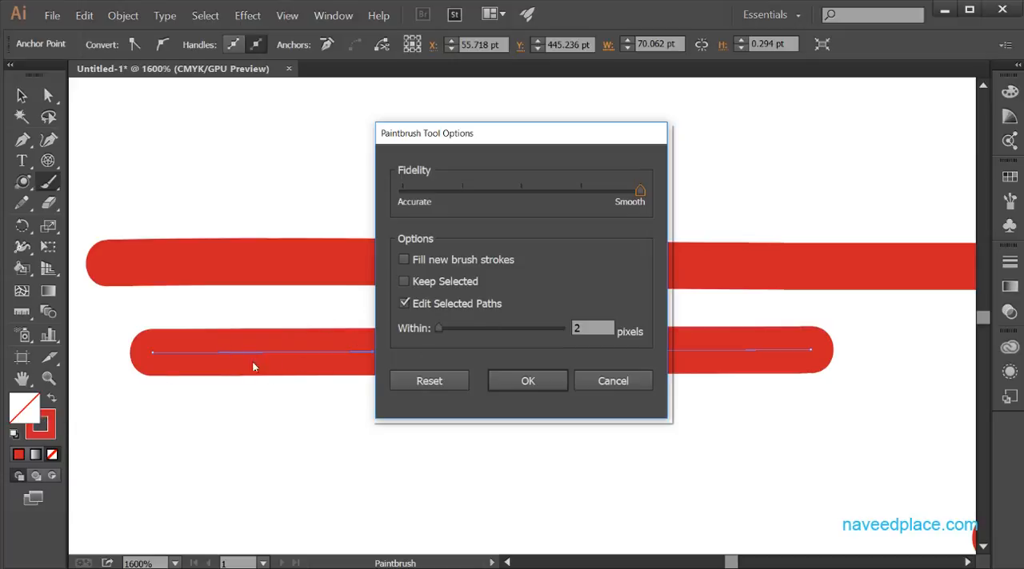
click(420, 284)
click(404, 260)
click(528, 381)
Paint three freehand strokes with the Paintbrush: one below the existing pair and two above it.
drag(265, 444, 648, 460)
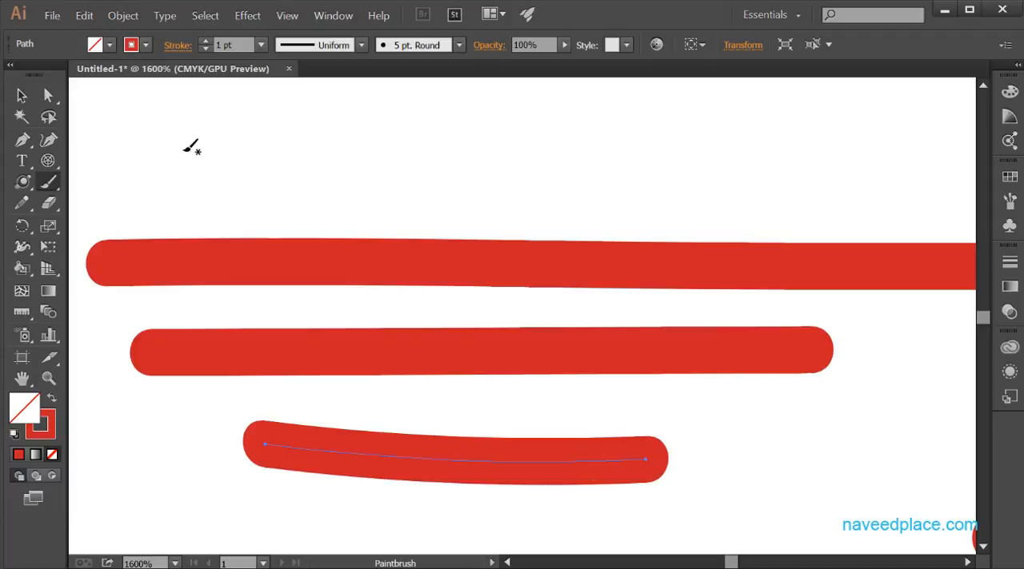
drag(183, 154, 580, 162)
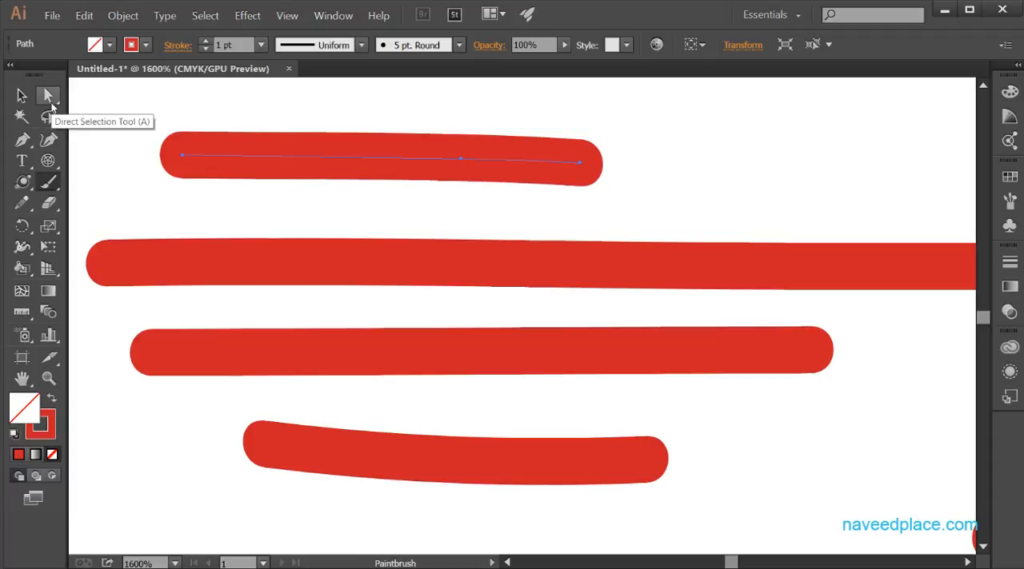
drag(165, 192, 496, 216)
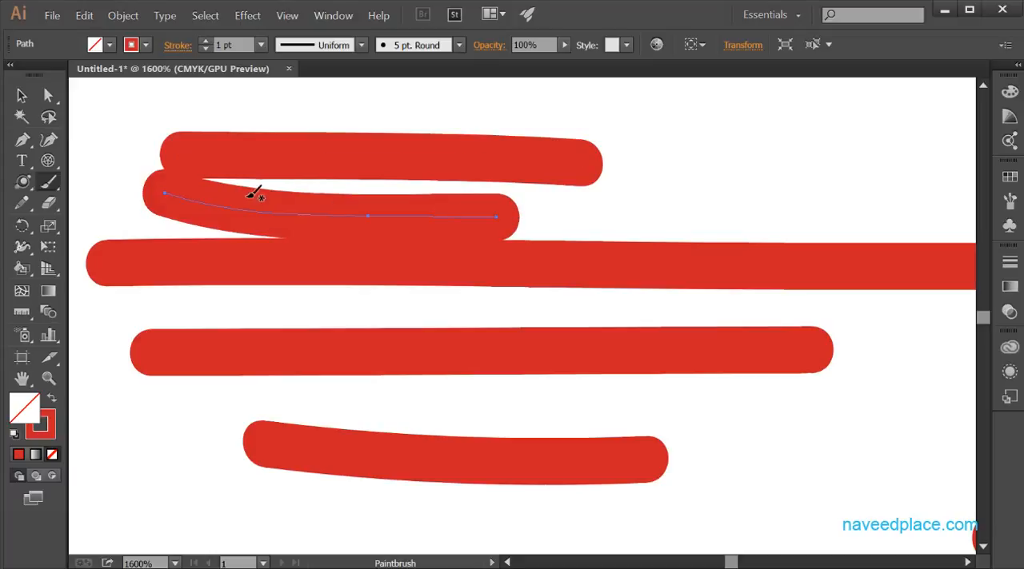
Review the Paintbrush Tool Options and accept them with Edit Selected Paths enabled within 2 pixels.
click(52, 185)
double_click(52, 187)
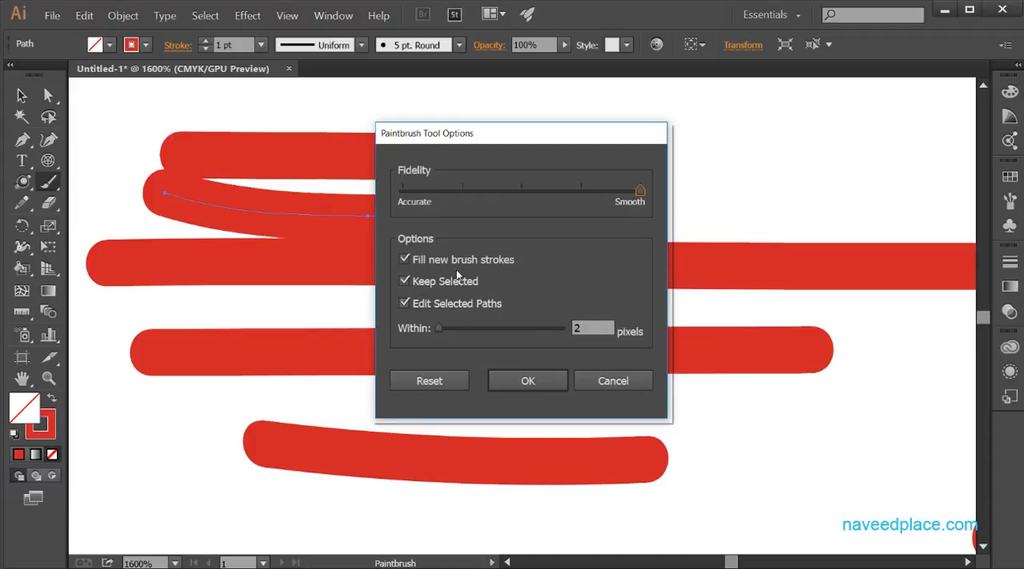
drag(510, 148, 764, 290)
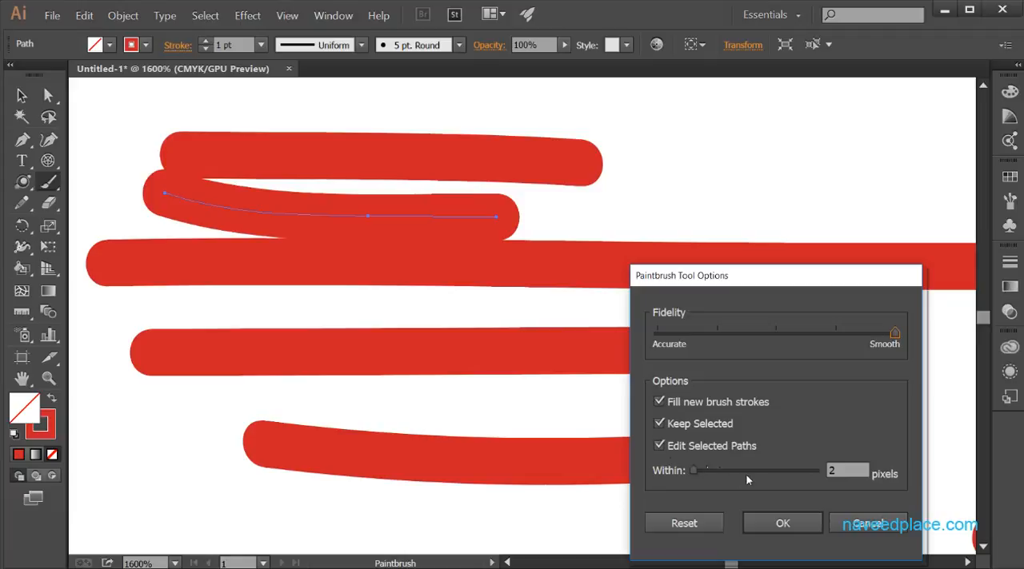
mouse_move(691, 474)
mouse_down()
mouse_move(799, 473)
mouse_move(672, 475)
mouse_up()
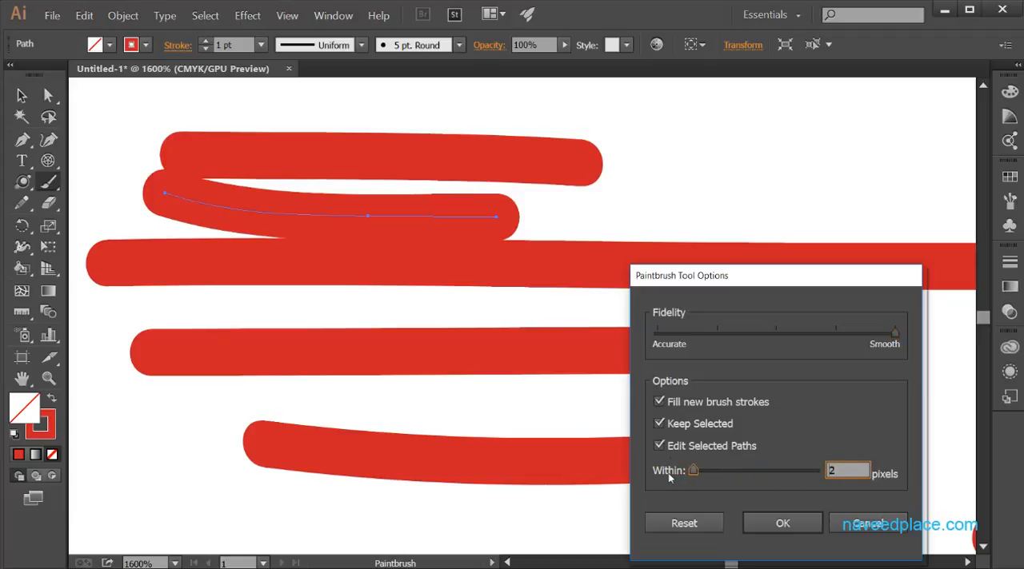
click(771, 523)
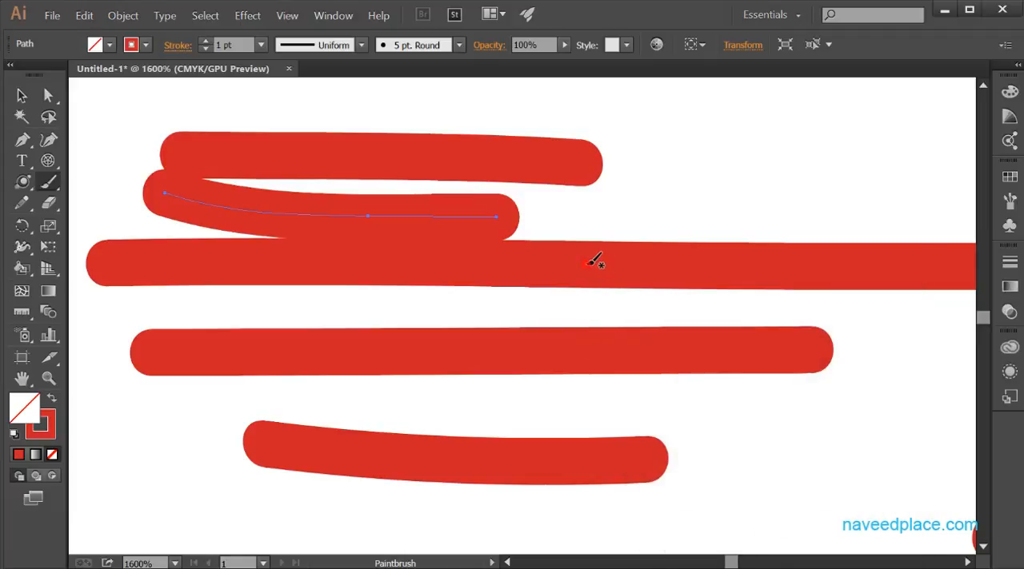
Delete all the painted strokes from the artboard.
key(ctrl+shift+a)
key(ctrl+a)
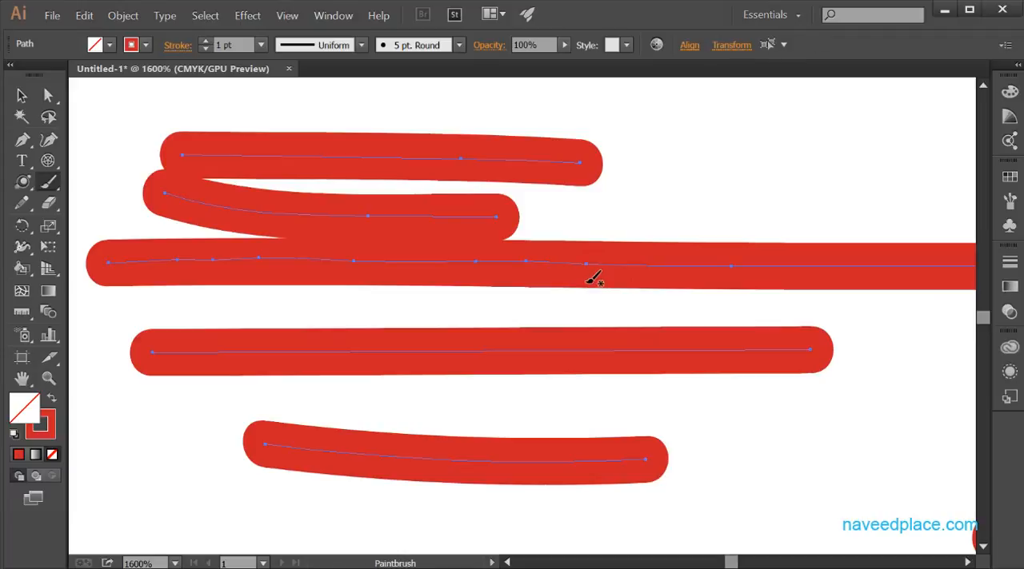
key(Delete)
Paint a long horizontal stroke across the canvas, try painting an arch over its middle, and undo the arch.
mouse_move(222, 304)
mouse_down()
mouse_move(333, 316)
mouse_move(770, 324)
mouse_up()
mouse_move(427, 319)
mouse_down()
mouse_move(447, 259)
mouse_move(535, 231)
mouse_move(646, 269)
mouse_move(647, 318)
mouse_up()
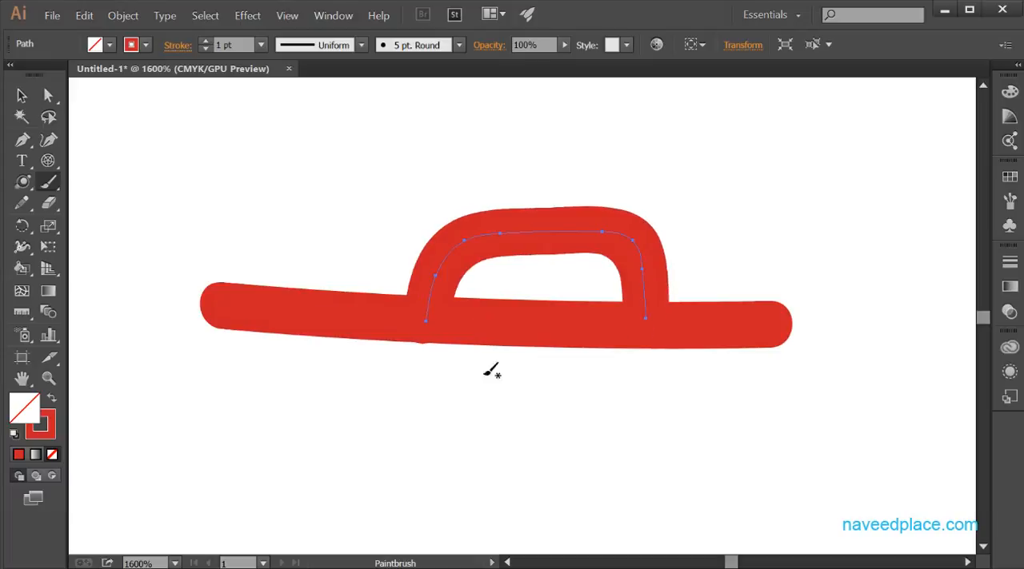
key(ctrl+z)
Set the Paintbrush's Edit Selected Paths distance to 20 pixels.
click(50, 191)
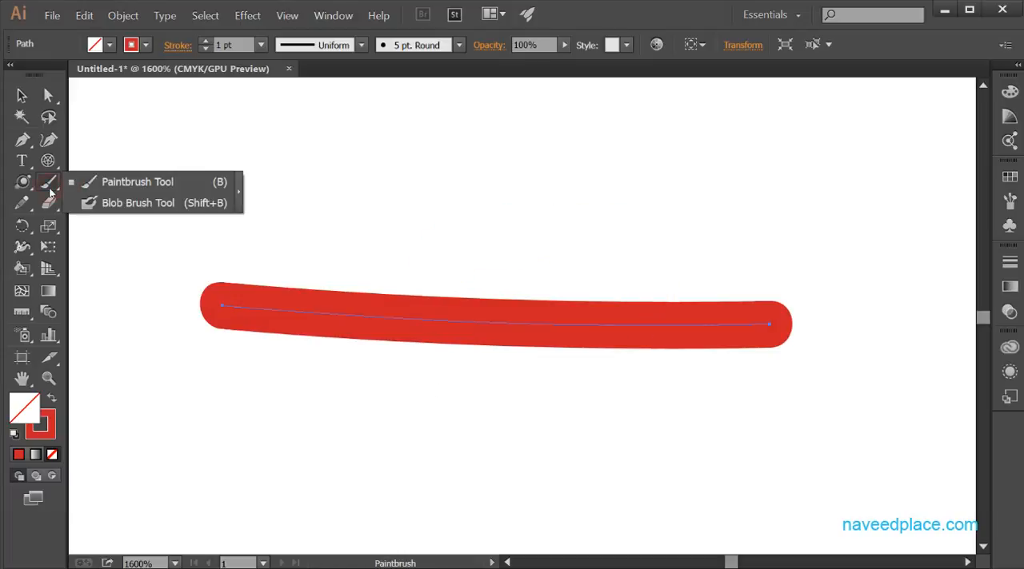
double_click(48, 184)
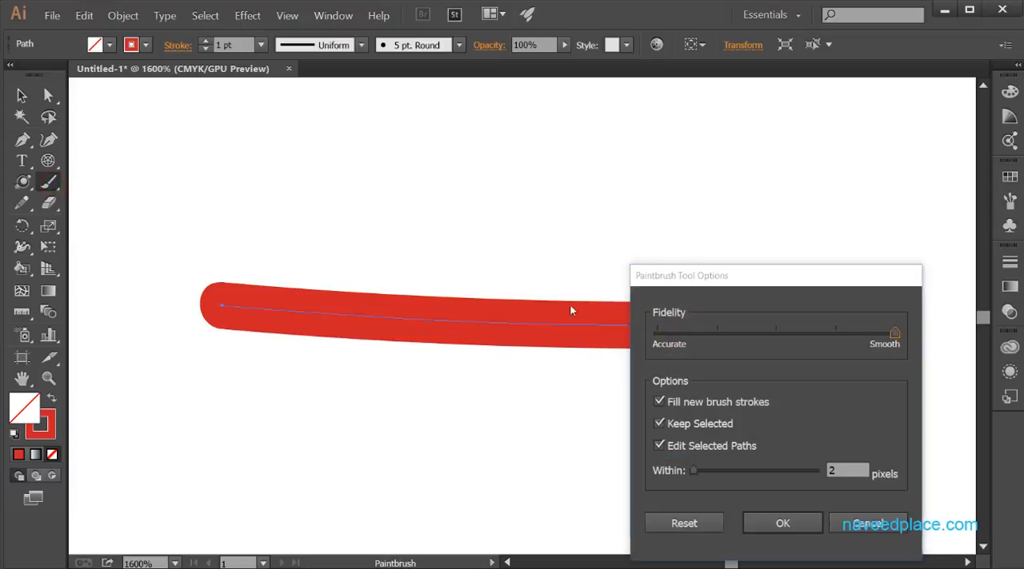
drag(675, 275, 543, 152)
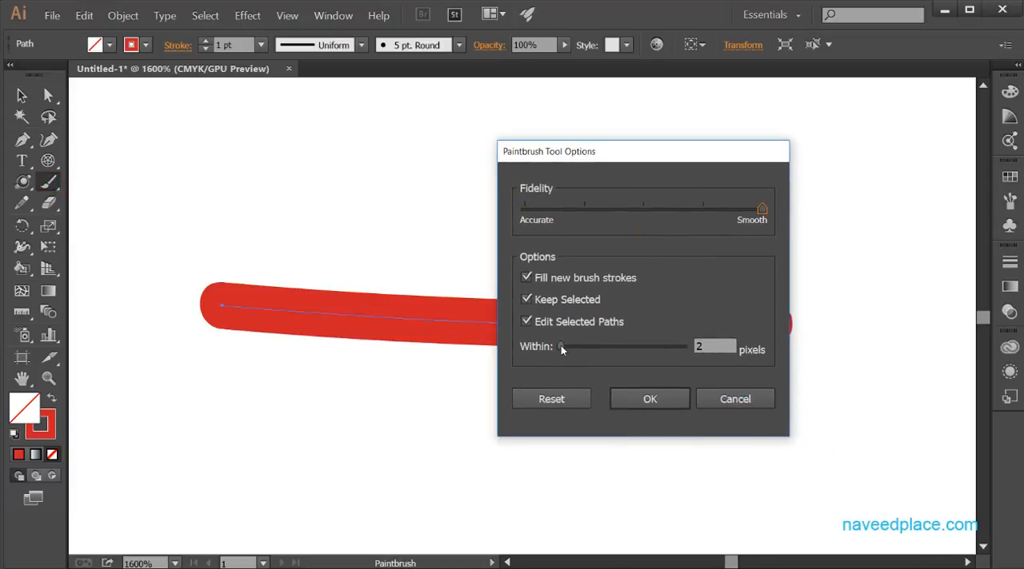
drag(561, 349, 704, 351)
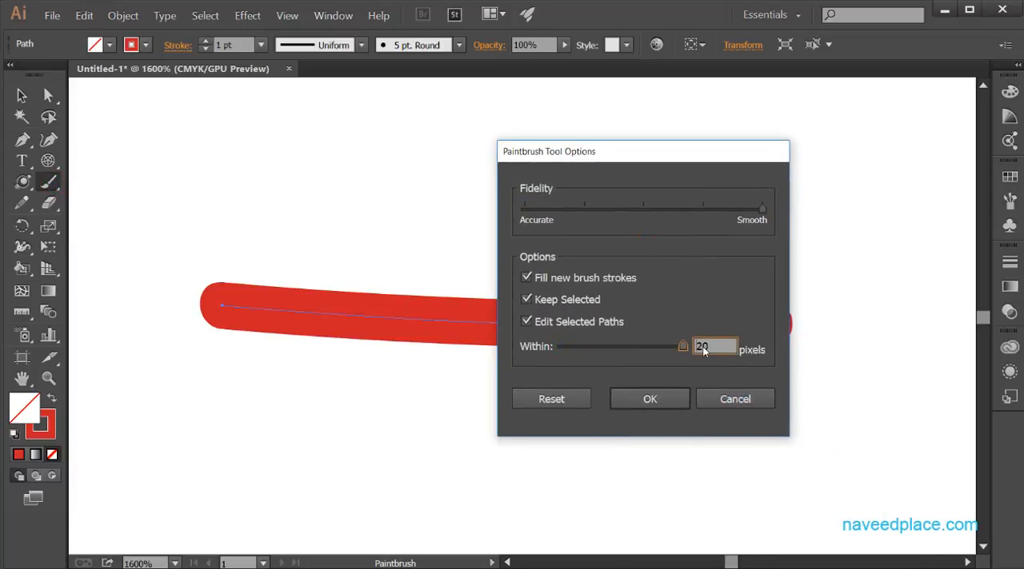
click(650, 399)
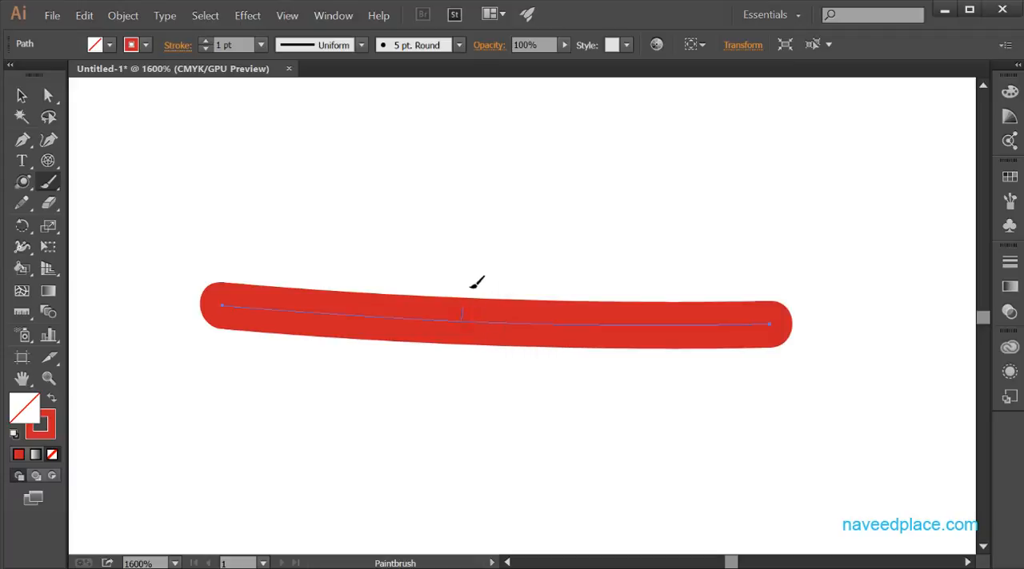
Try redrawing the middle of the selected stroke with an arch twice, undoing each attempt.
mouse_move(471, 286)
mouse_down()
mouse_move(551, 247)
mouse_move(593, 284)
mouse_up()
drag(609, 322, 610, 321)
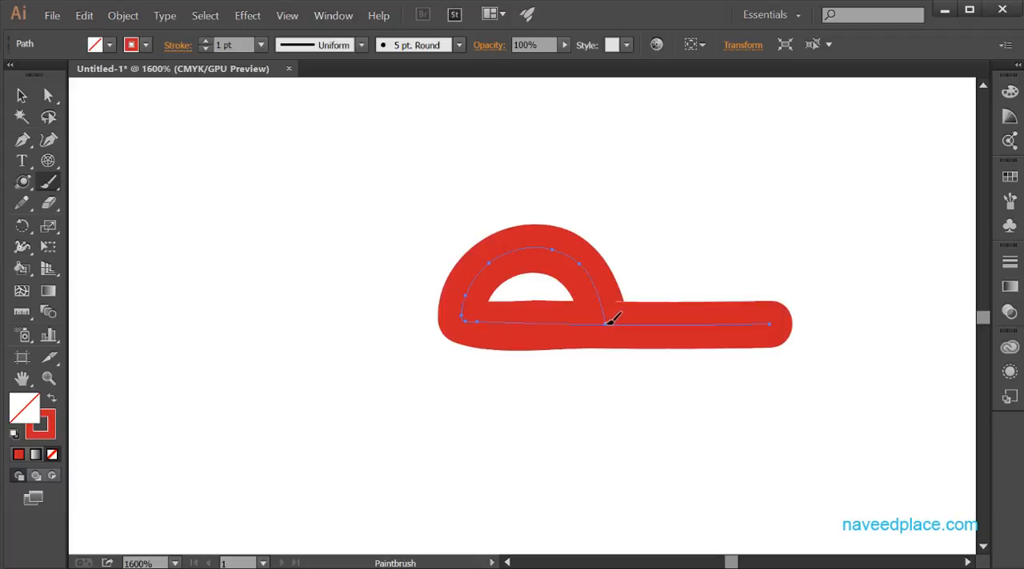
key(ctrl+z)
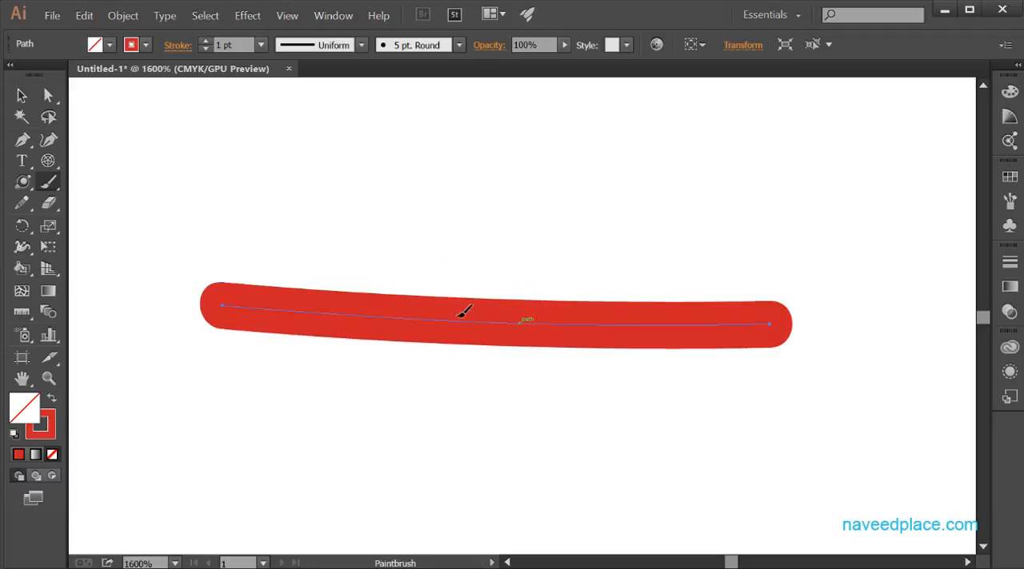
mouse_move(442, 312)
mouse_down()
mouse_move(455, 251)
mouse_move(512, 233)
mouse_move(564, 268)
mouse_move(591, 327)
mouse_up()
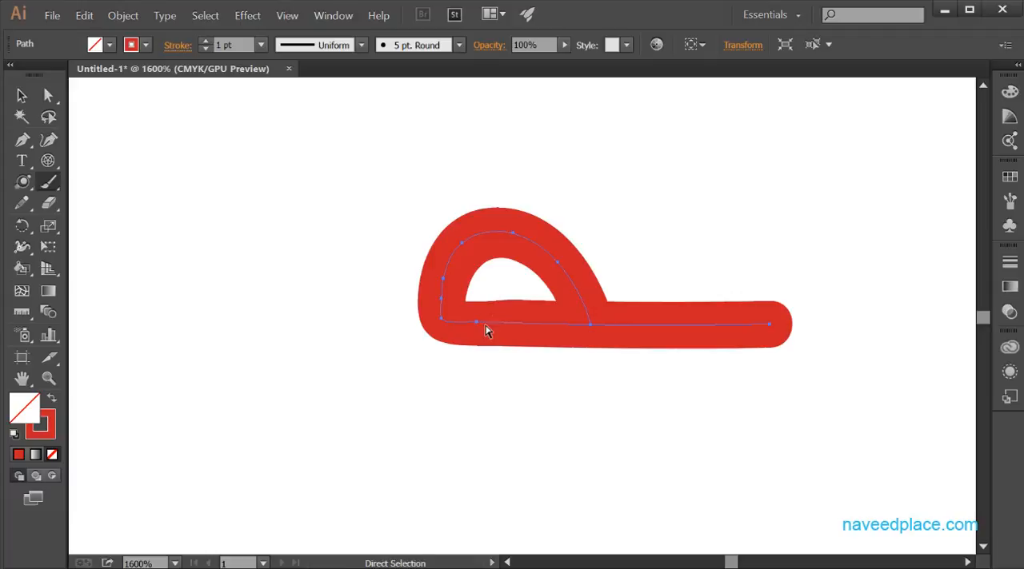
key(ctrl+z)
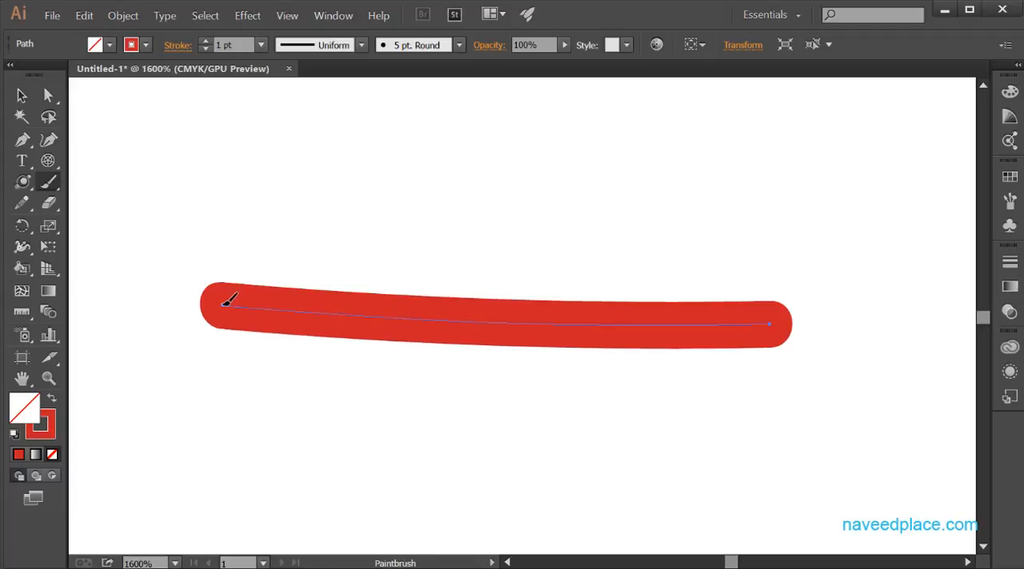
Reshape the selected stroke by painting an arch over its left half and a longer arch to its right end.
drag(224, 304, 230, 259)
mouse_move(290, 238)
mouse_down()
mouse_move(319, 261)
mouse_move(327, 314)
mouse_move(359, 298)
mouse_move(362, 267)
mouse_move(416, 242)
mouse_move(459, 266)
mouse_move(469, 319)
mouse_up()
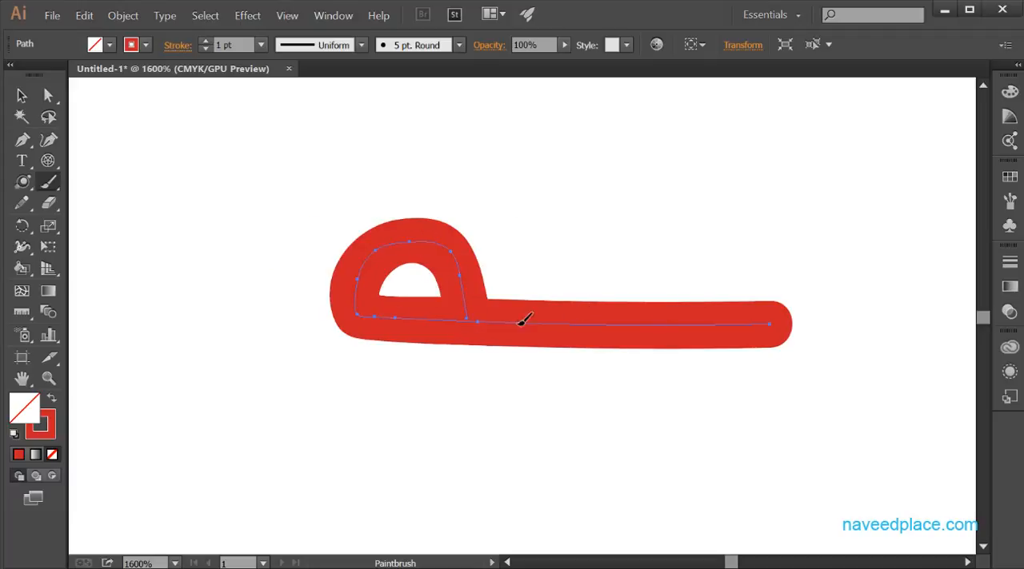
mouse_move(468, 319)
mouse_down()
mouse_move(530, 266)
mouse_move(755, 274)
mouse_move(758, 323)
mouse_up()
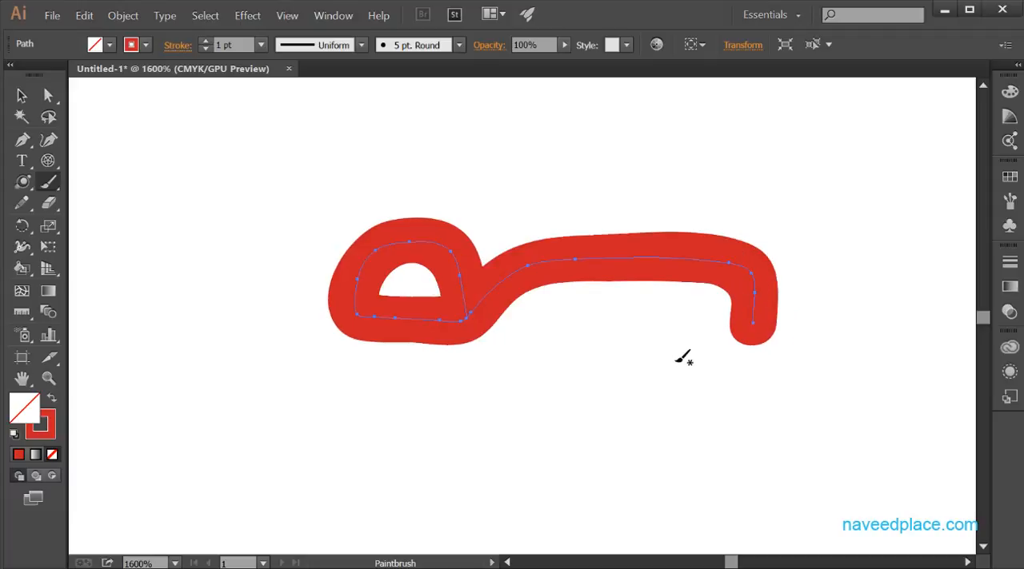
Set the Paintbrush's Edit Selected Paths distance back to 2 pixels.
click(51, 189)
double_click(52, 189)
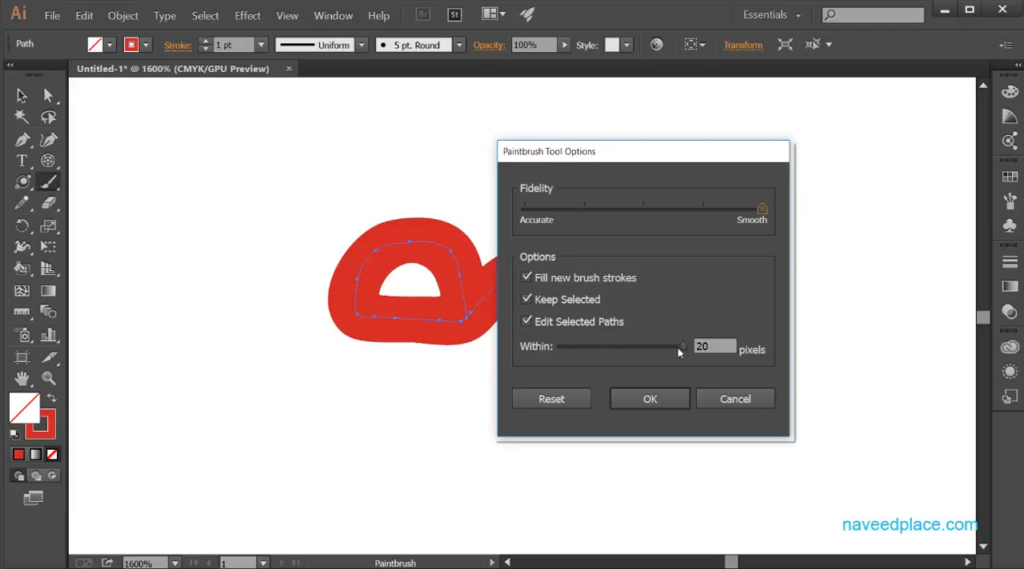
drag(678, 350, 660, 351)
drag(559, 348, 556, 346)
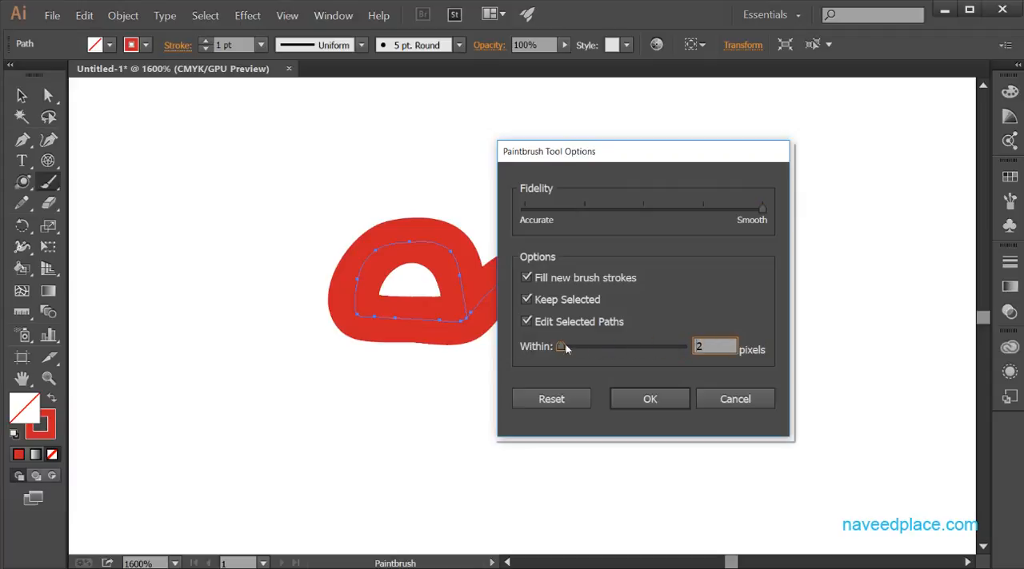
click(648, 398)
Paint a straight horizontal stroke below the reshaped path and a separate arch over its middle.
drag(321, 430, 675, 431)
mouse_move(432, 432)
mouse_down()
mouse_move(443, 404)
mouse_move(572, 386)
mouse_move(589, 421)
mouse_up()
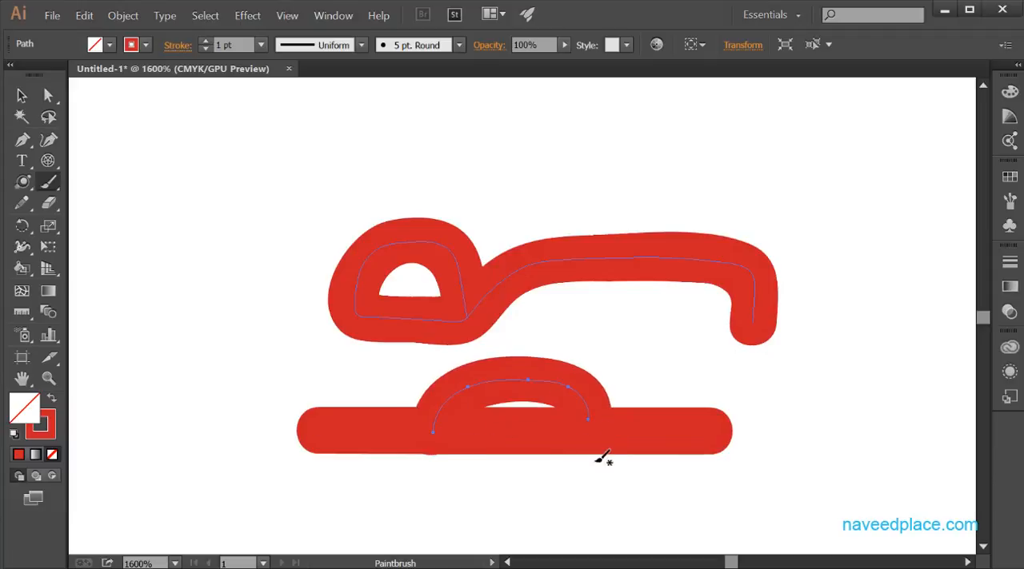
double_click(55, 185)
click(56, 185)
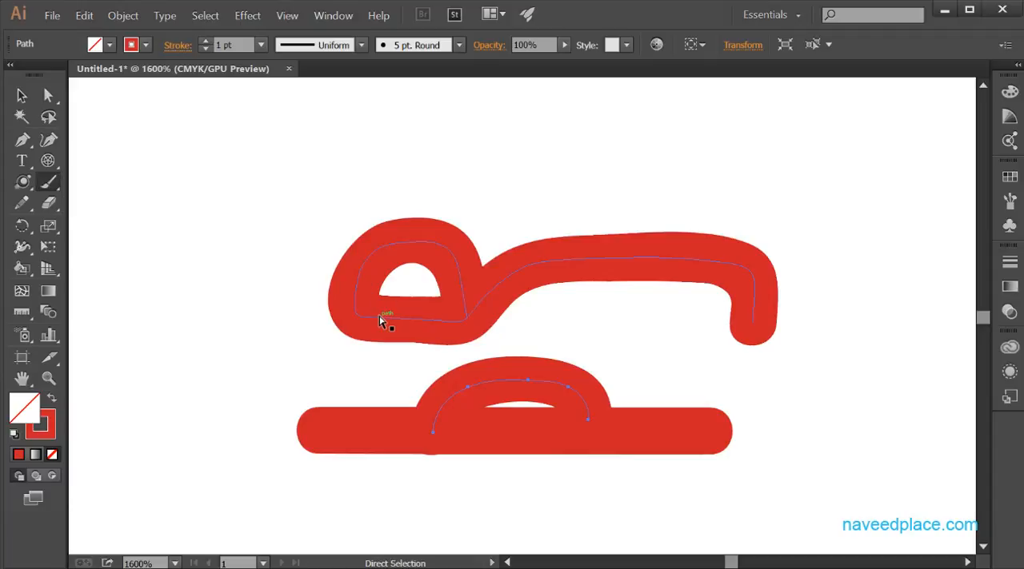
Clear all artwork, and paint a horizontal Paintbrush stroke about 55 pt long with a similar Blob Brush stroke below it.
key(ctrl+a)
key(Delete)
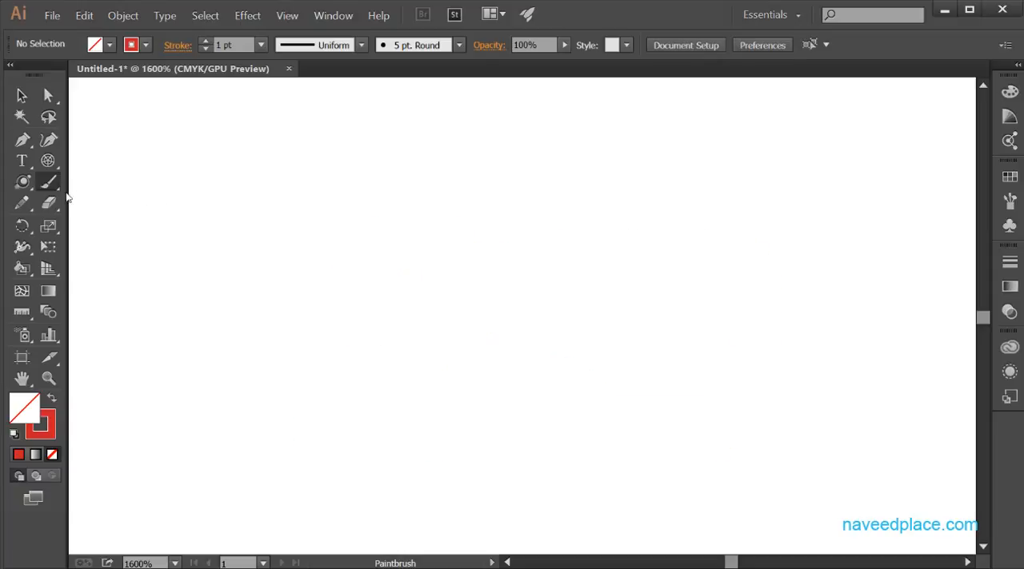
drag(130, 189, 647, 189)
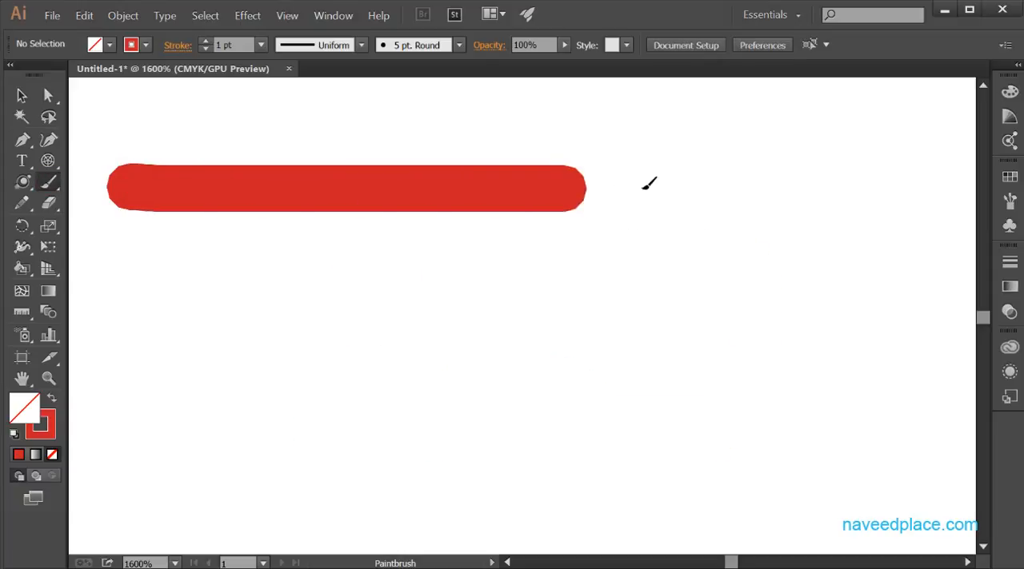
mouse_move(58, 188)
mouse_down()
mouse_move(96, 214)
mouse_move(89, 201)
mouse_up()
mouse_move(135, 301)
mouse_down()
mouse_move(400, 306)
mouse_move(667, 295)
mouse_up()
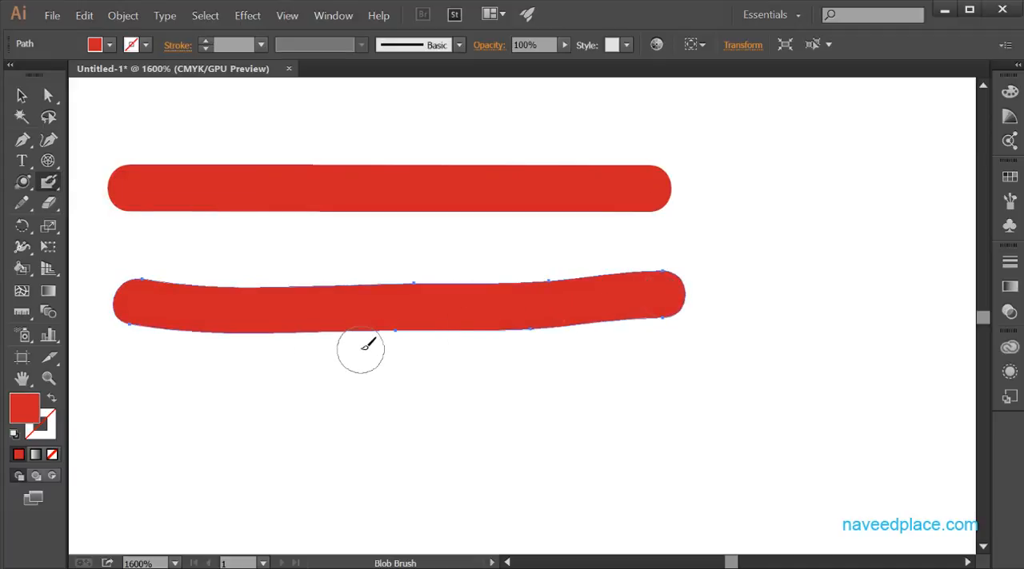
Bend the lower edge of the Blob Brush stroke upward by adjusting an anchor handle with the Direct Selection tool.
click(53, 385)
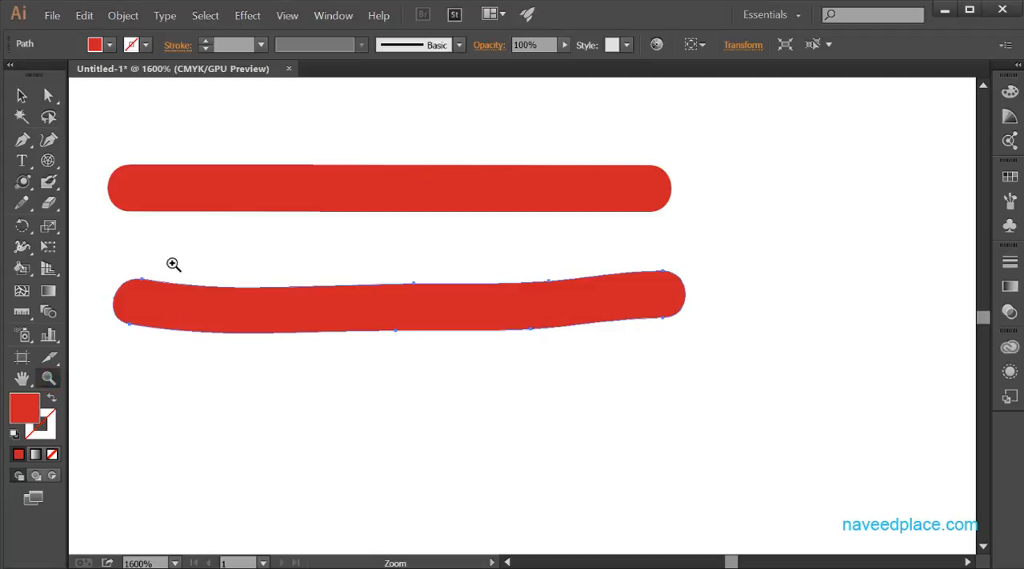
click(168, 239)
mouse_move(441, 284)
mouse_down()
mouse_move(359, 331)
mouse_move(160, 319)
mouse_up()
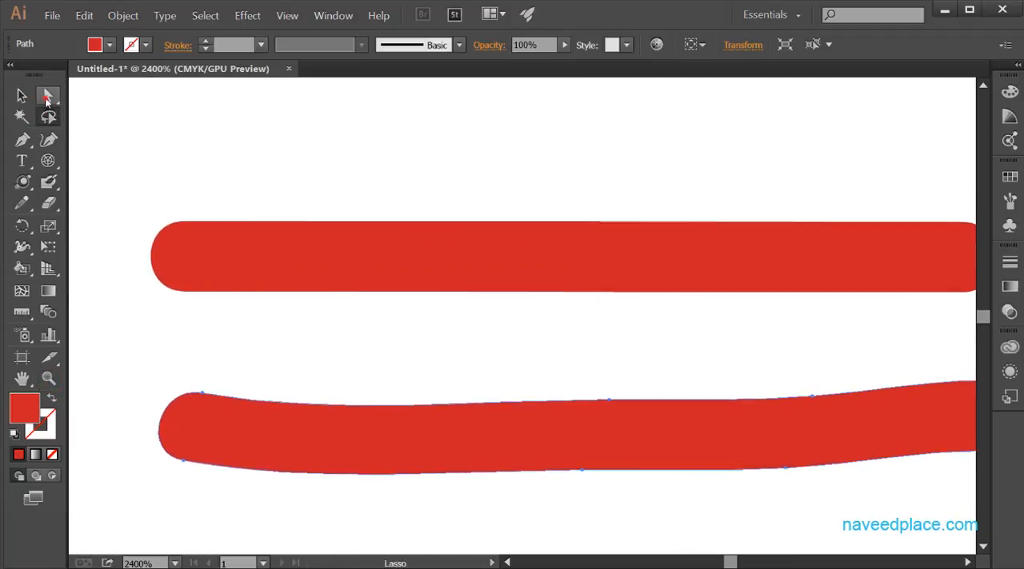
drag(47, 96, 135, 100)
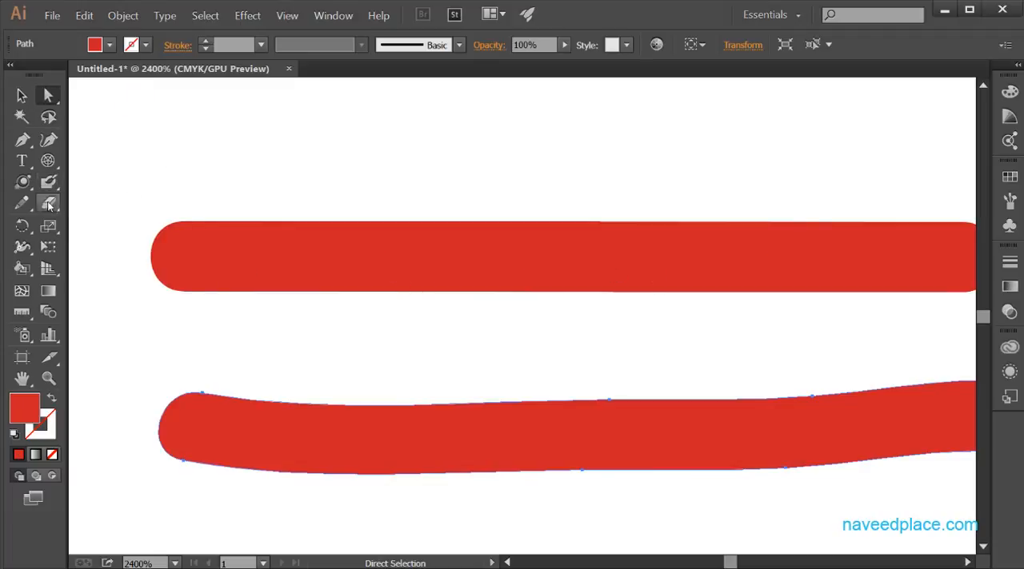
drag(48, 182, 124, 183)
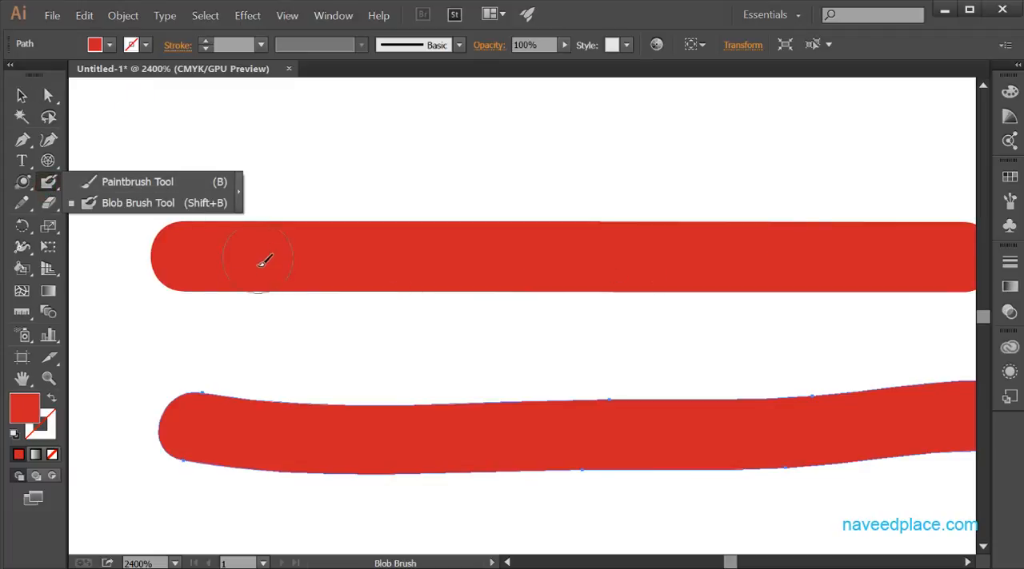
click(134, 187)
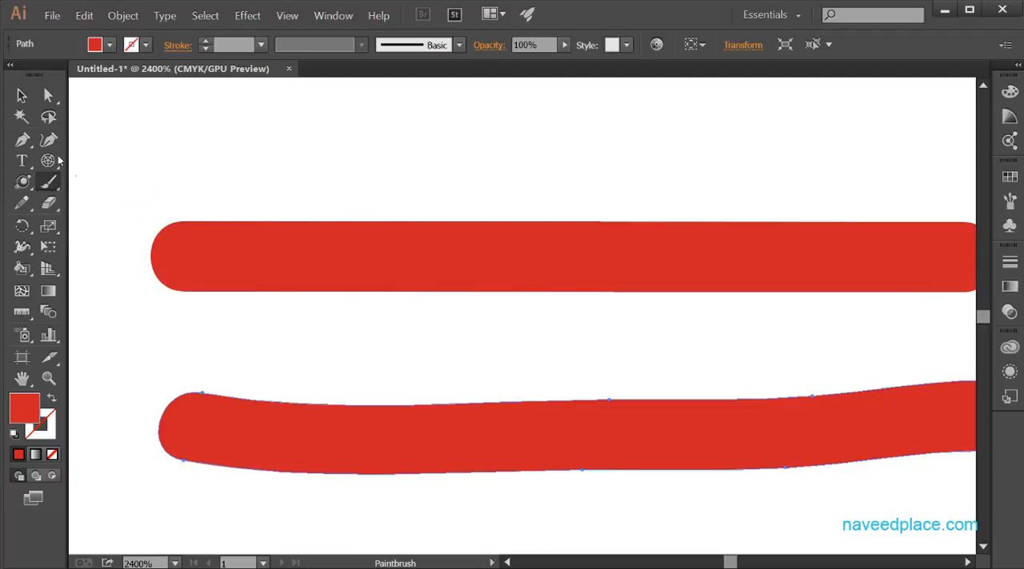
drag(48, 95, 88, 104)
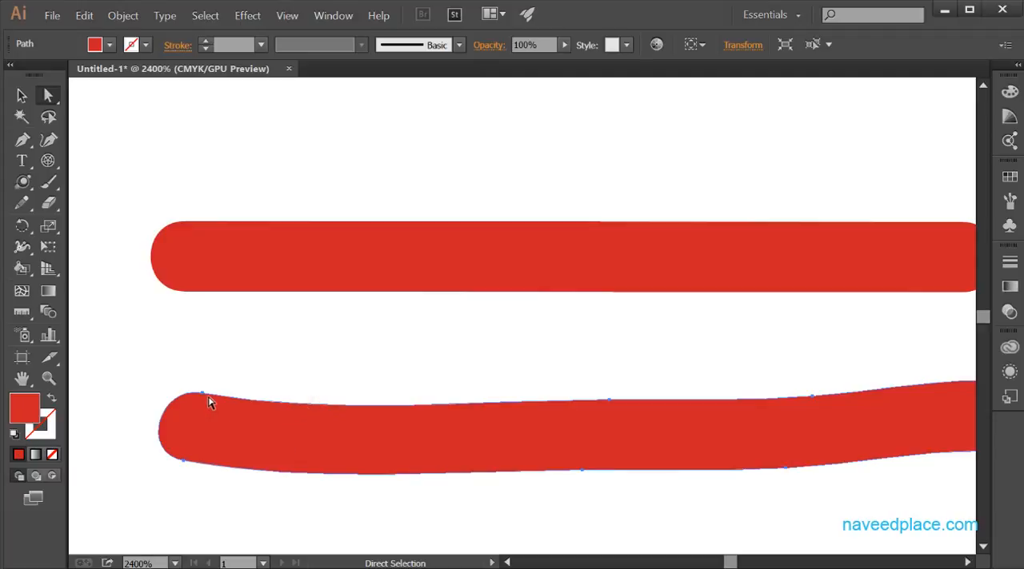
click(157, 365)
drag(137, 371, 432, 531)
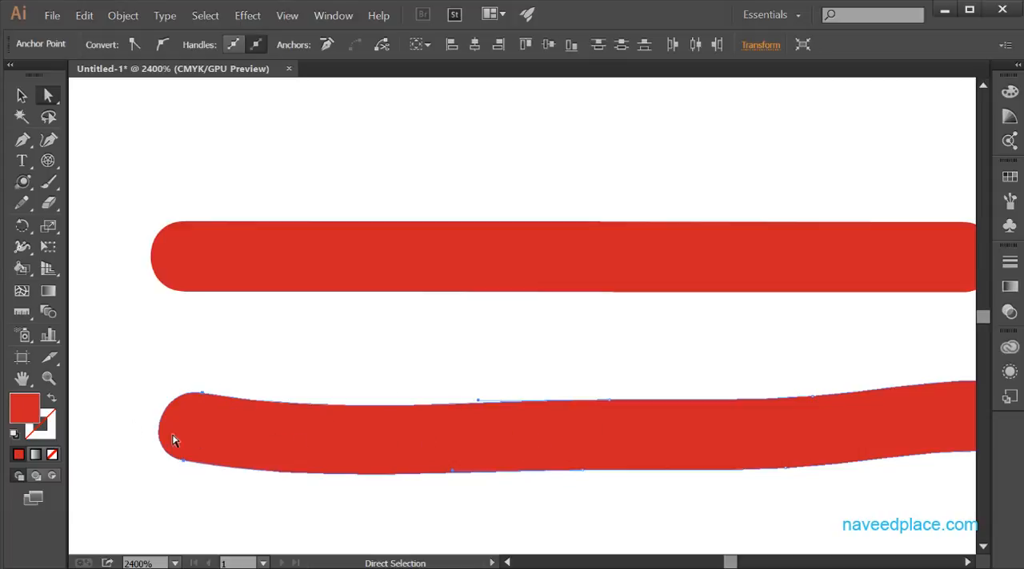
drag(455, 473, 461, 434)
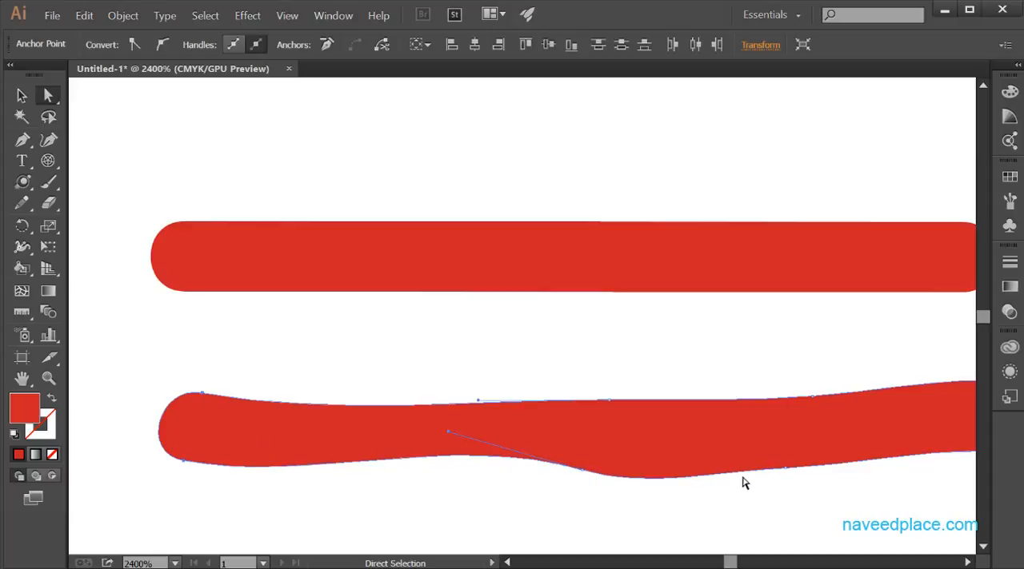
Compare the Paintbrush stroke's centre path with the Blob Brush stroke's outline path by selecting each one.
click(453, 261)
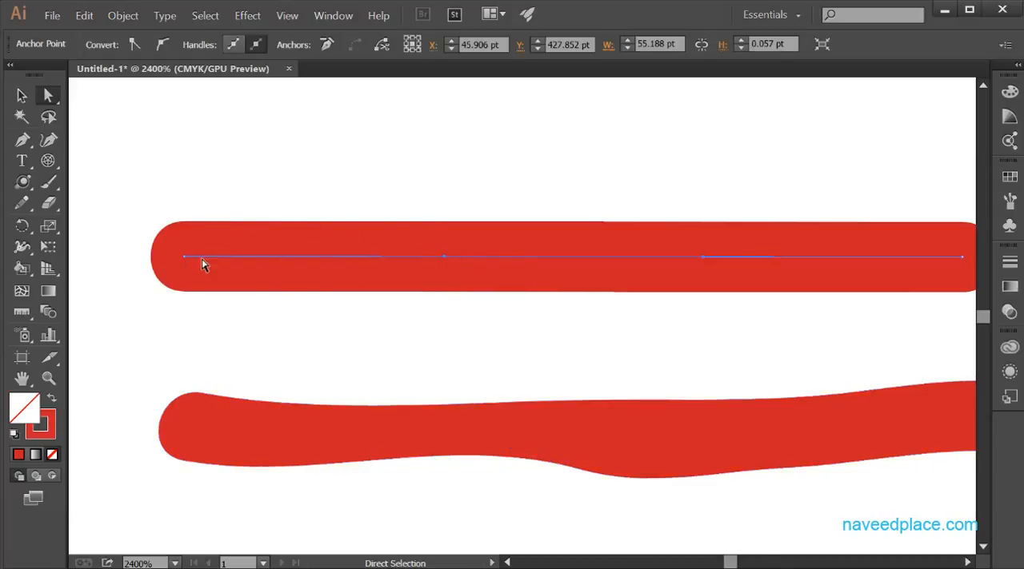
click(376, 446)
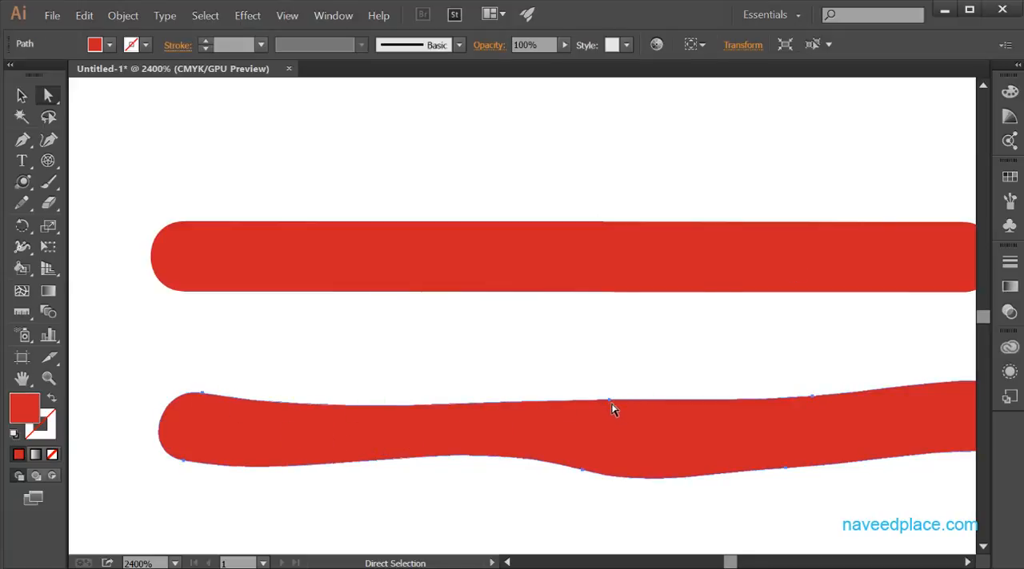
Reveal the Paintbrush and Blob Brush tool choices.
click(48, 184)
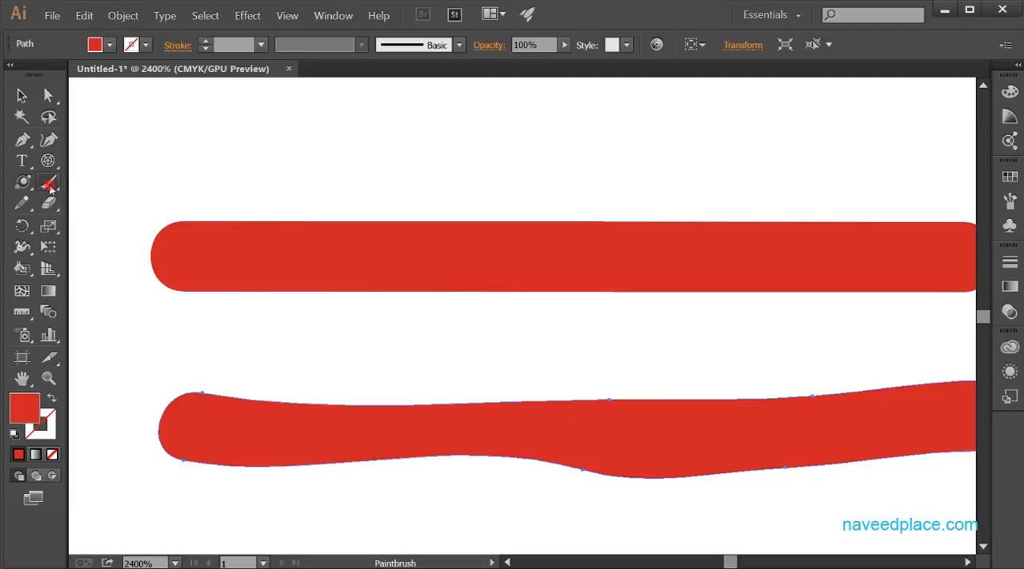
drag(49, 188, 84, 188)
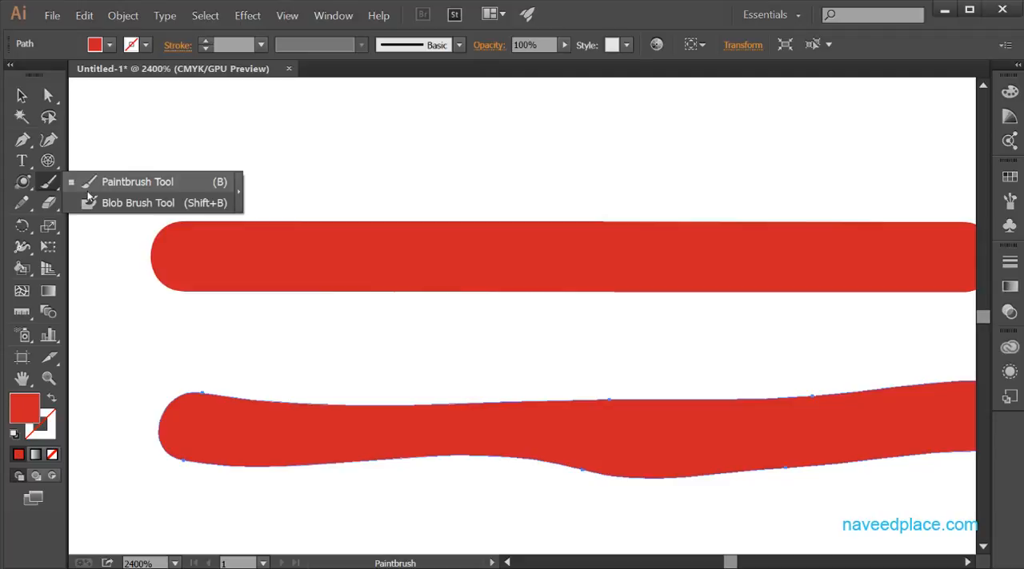